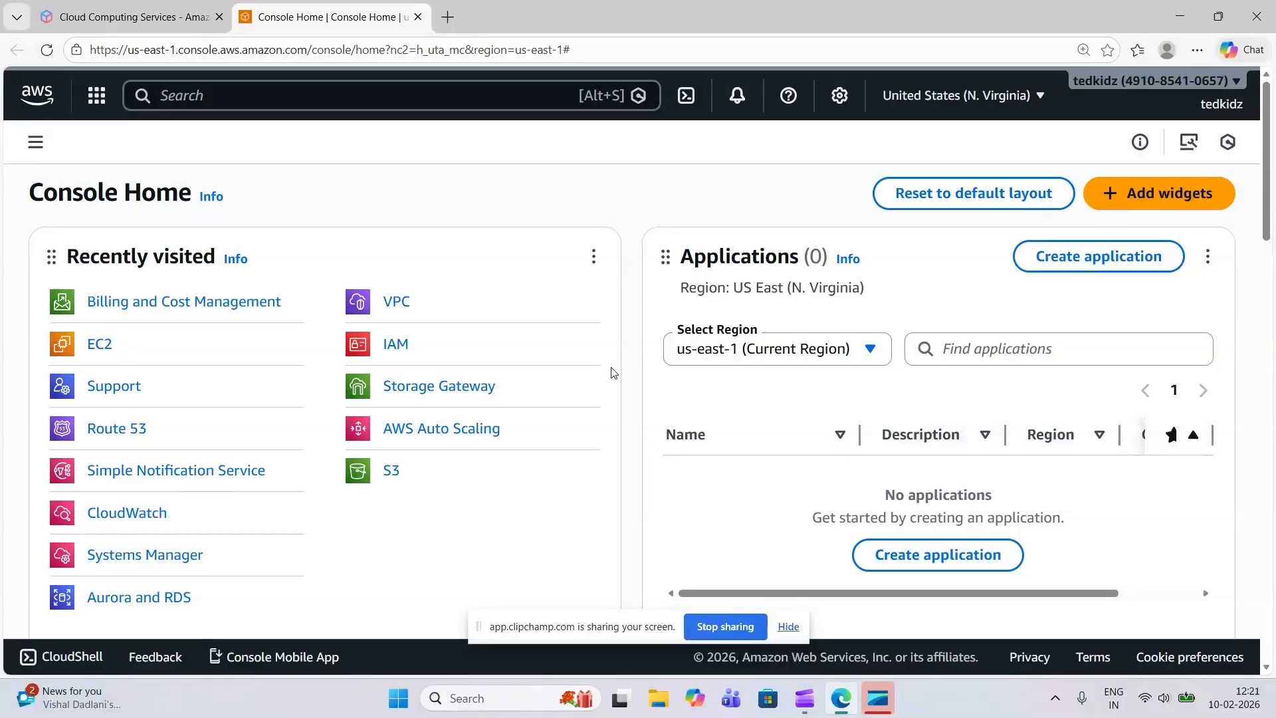
Search the AWS services for EC2, open it, and start launching a new instance
left_click_drag(611, 368, 247, 301)
left_click(278, 185)
left_click(202, 99)
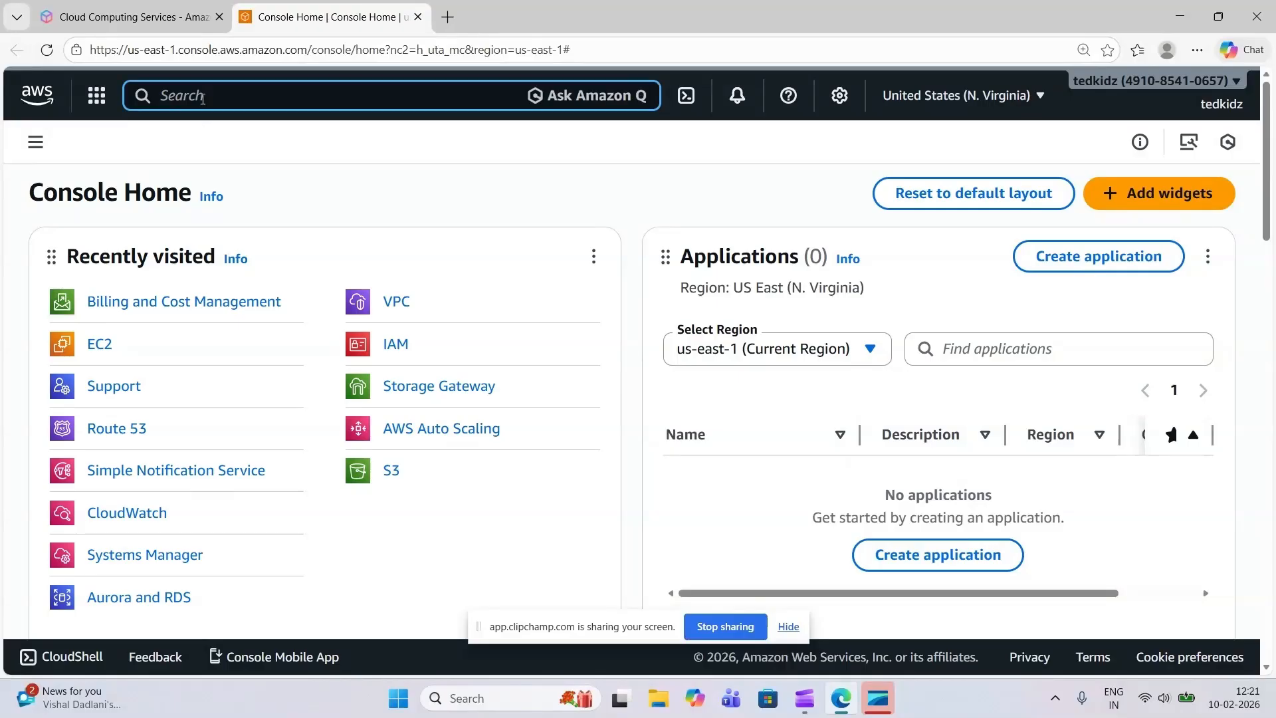
type("E")
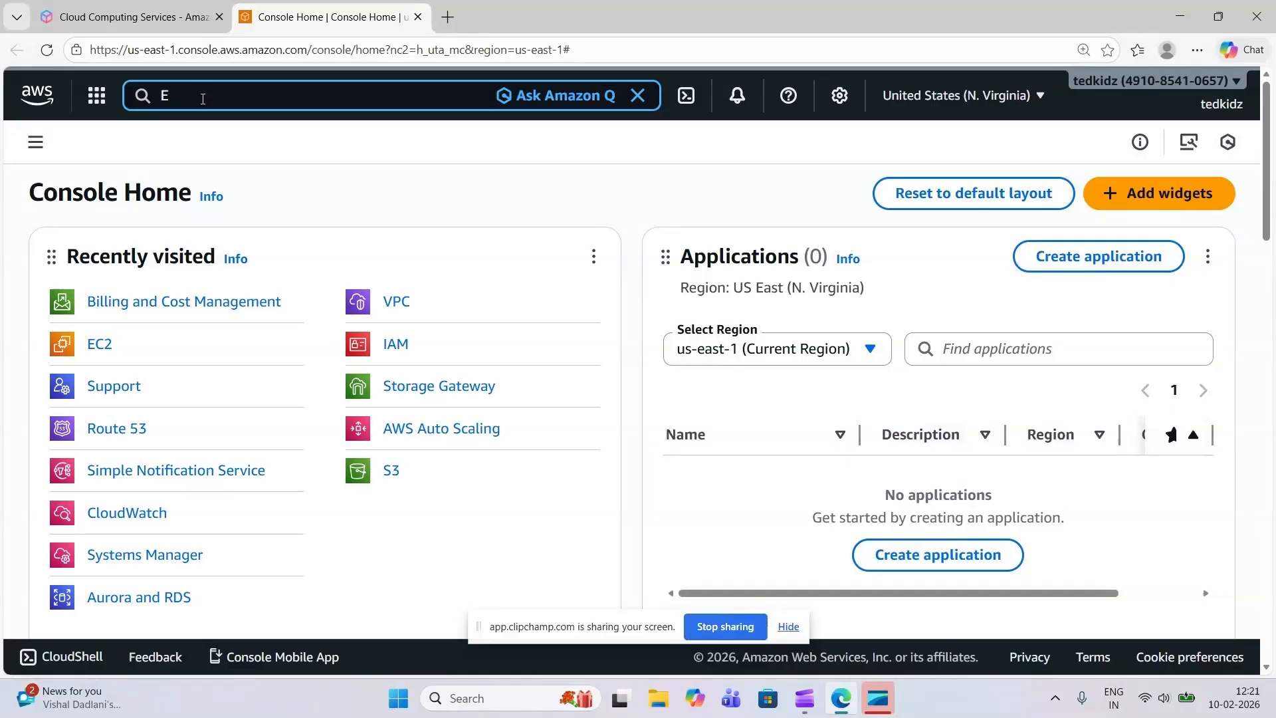
type("C2")
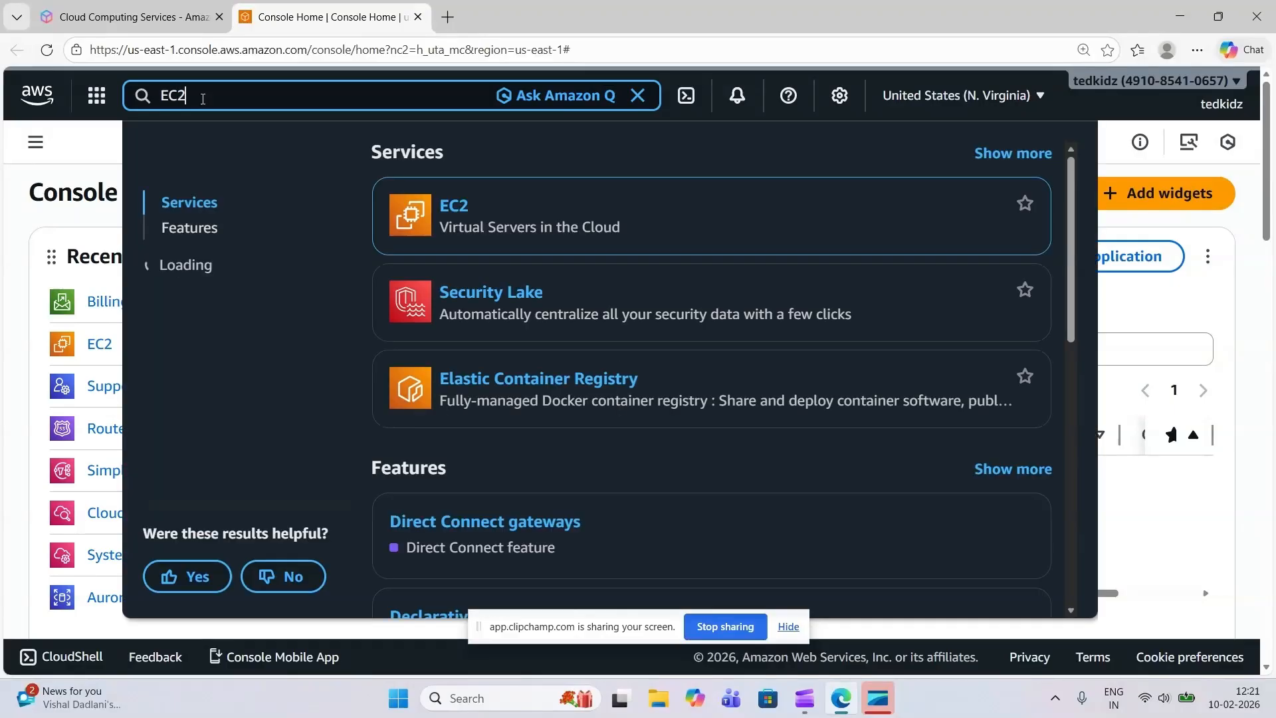
left_click(454, 207)
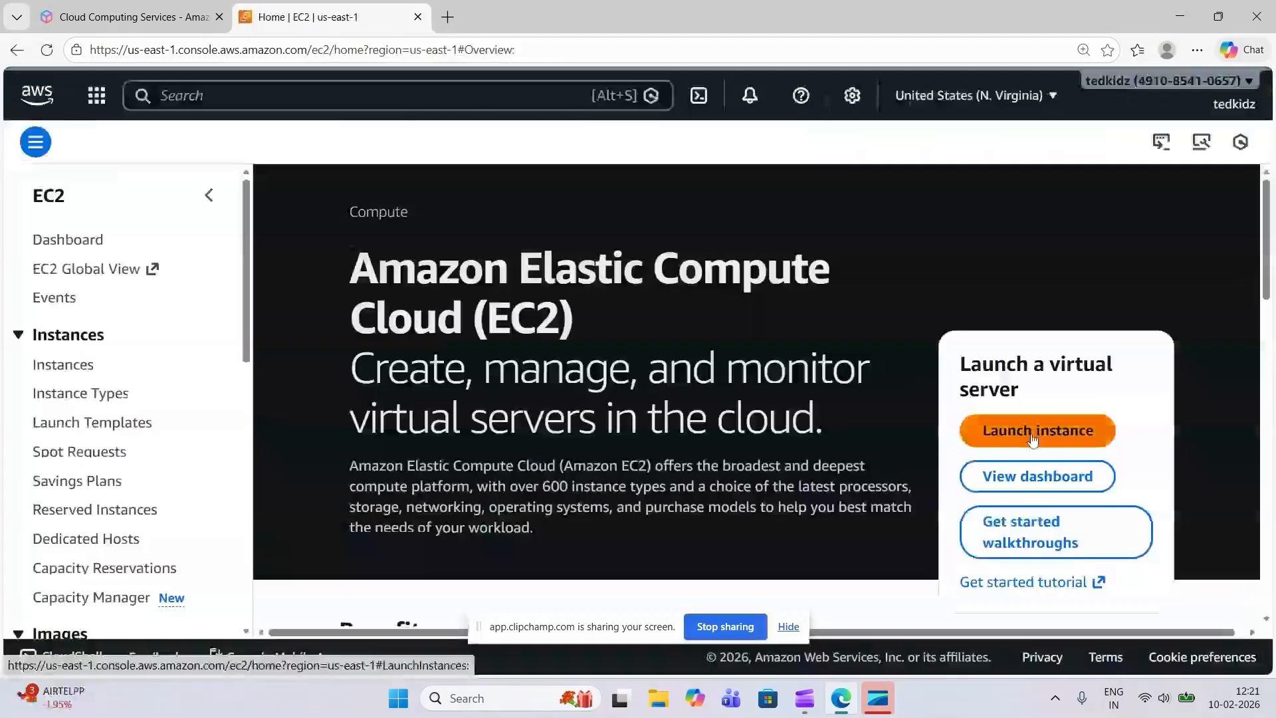
left_click(1032, 438)
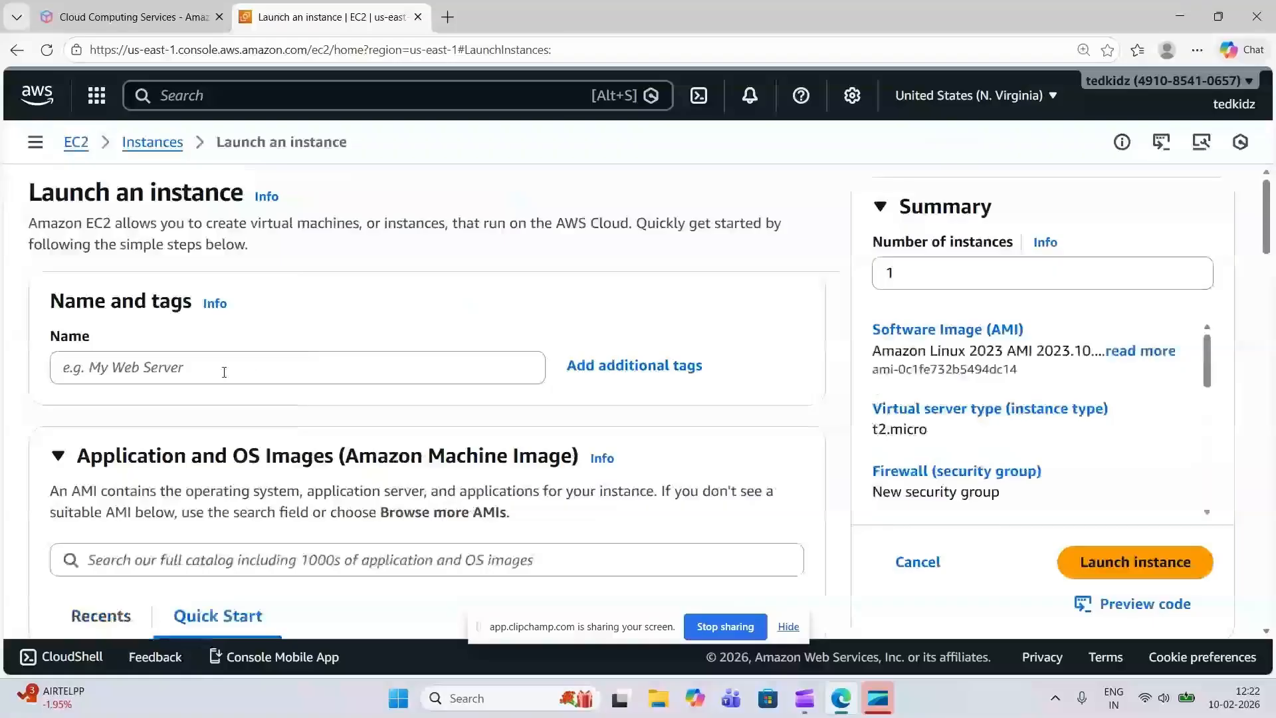
Name the new instance myappserveraws
left_click(221, 372)
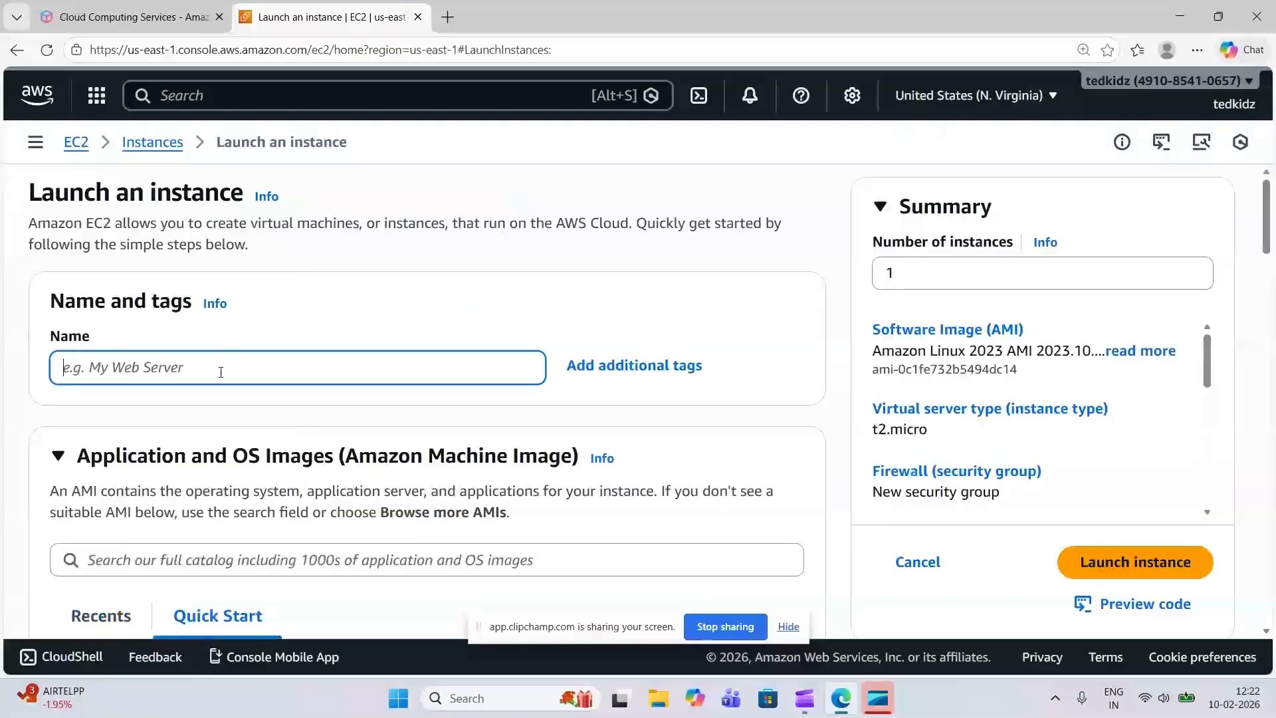
type("my")
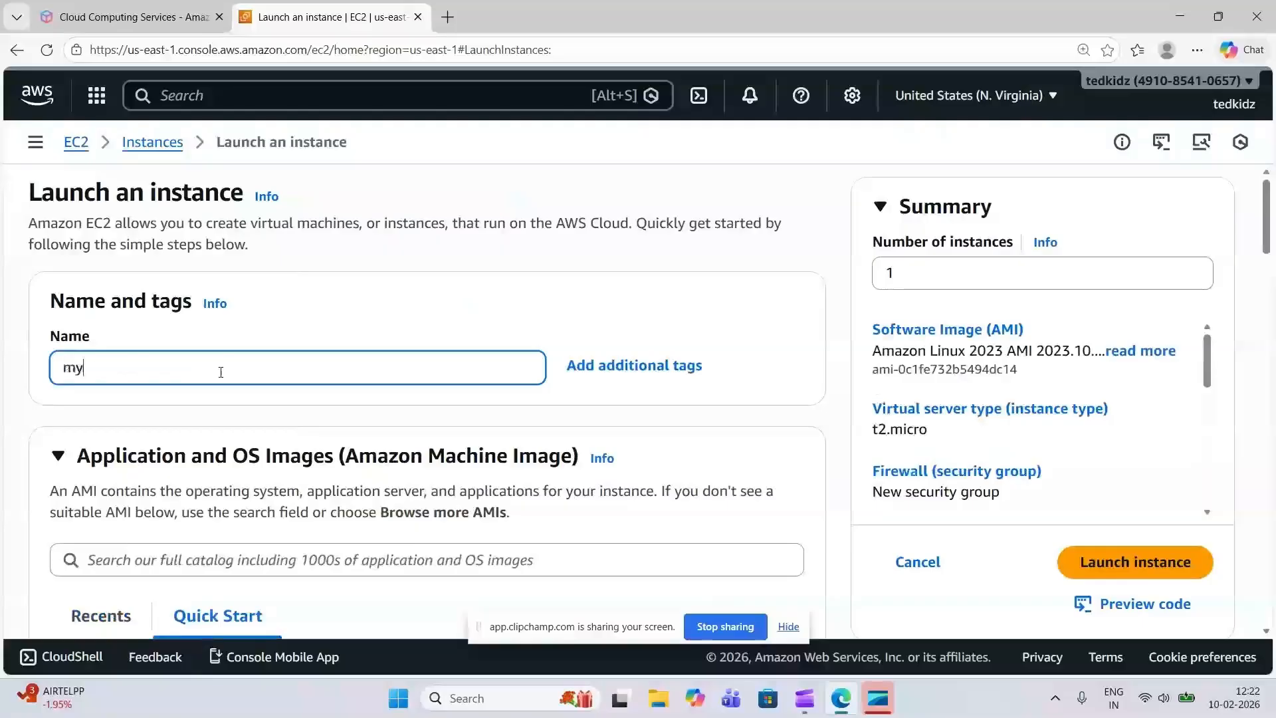
type("appservera")
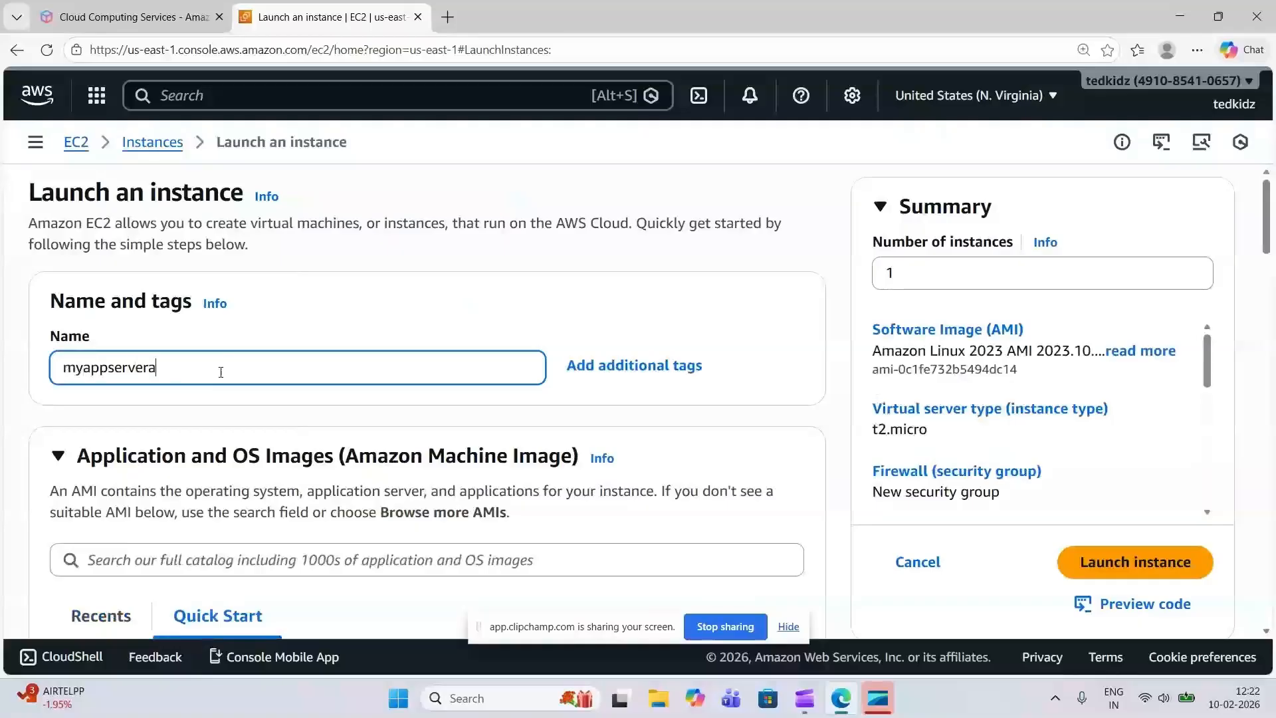
type("ws")
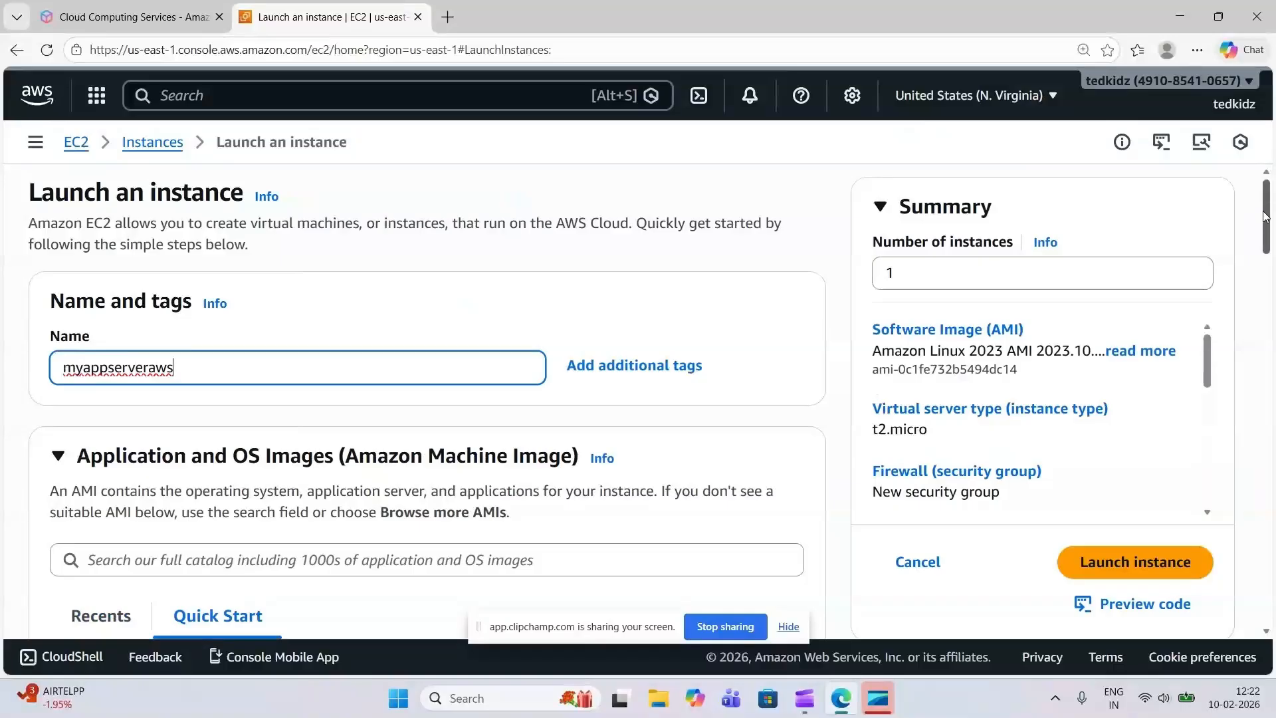
Start a new login key pair for the instance and name it myappserverkey
left_click_drag(1265, 216, 1264, 259)
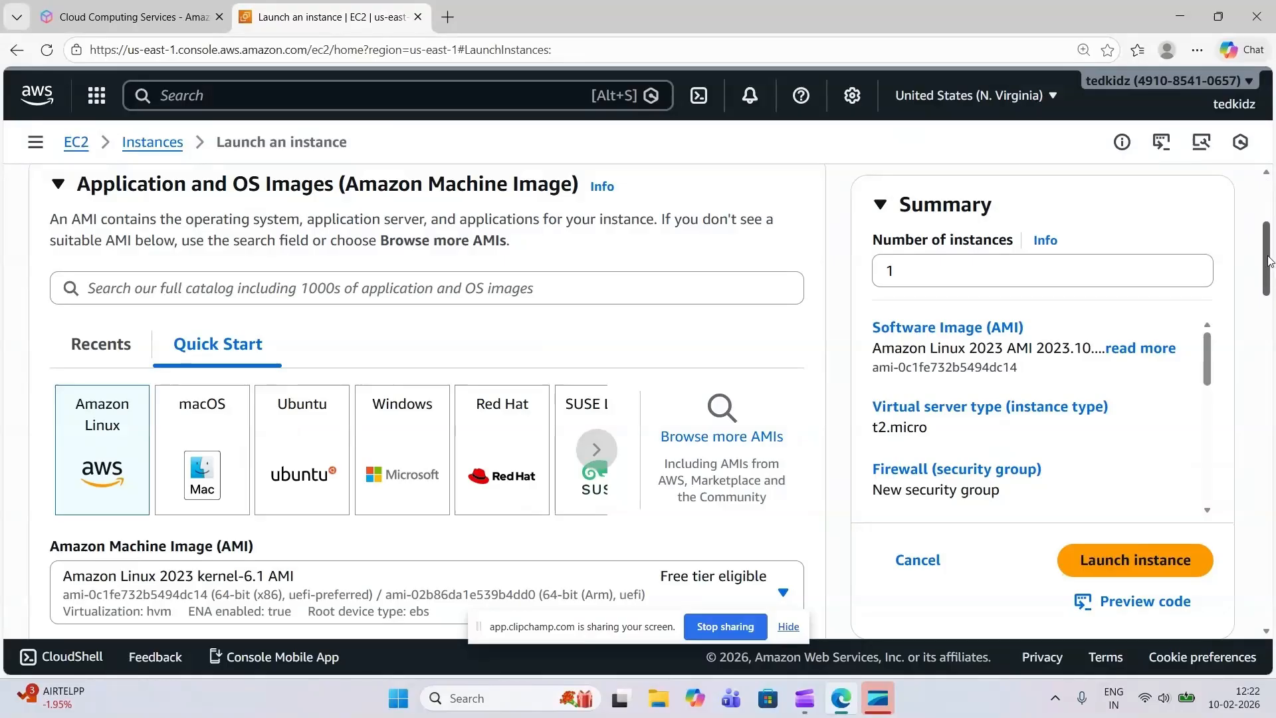
left_click_drag(1269, 261, 1272, 371)
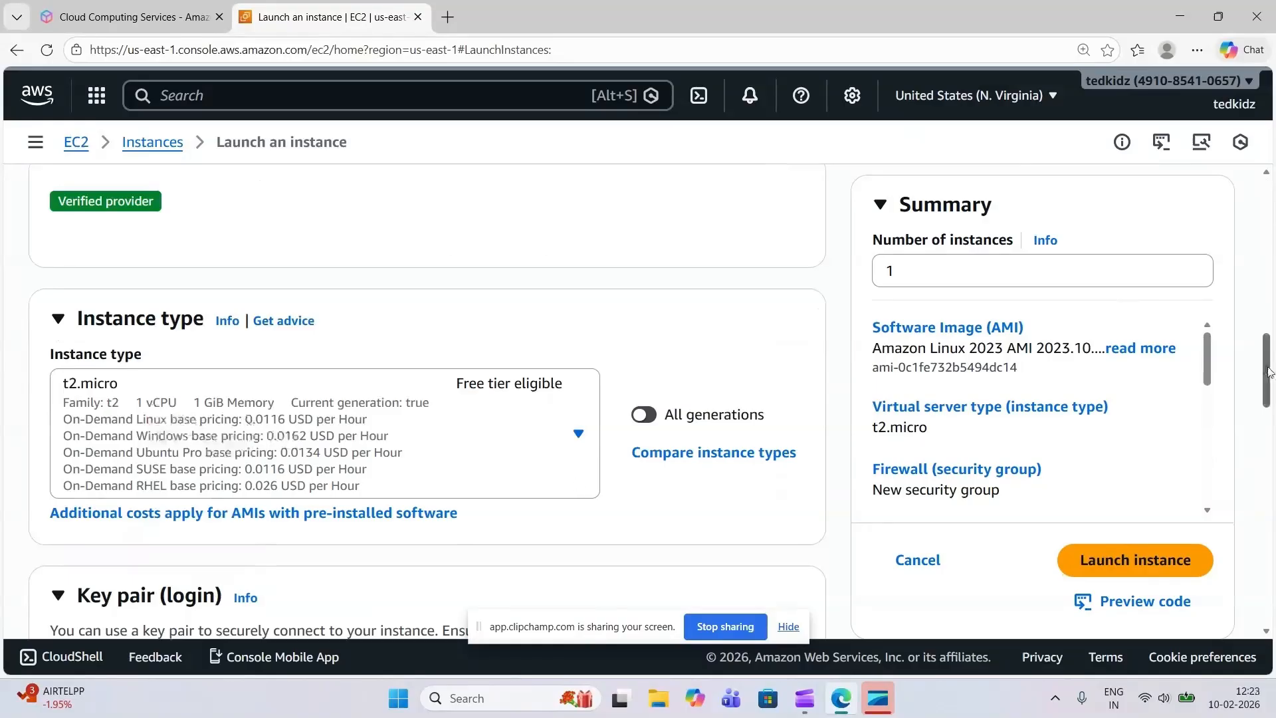
left_click_drag(1269, 371, 1267, 394)
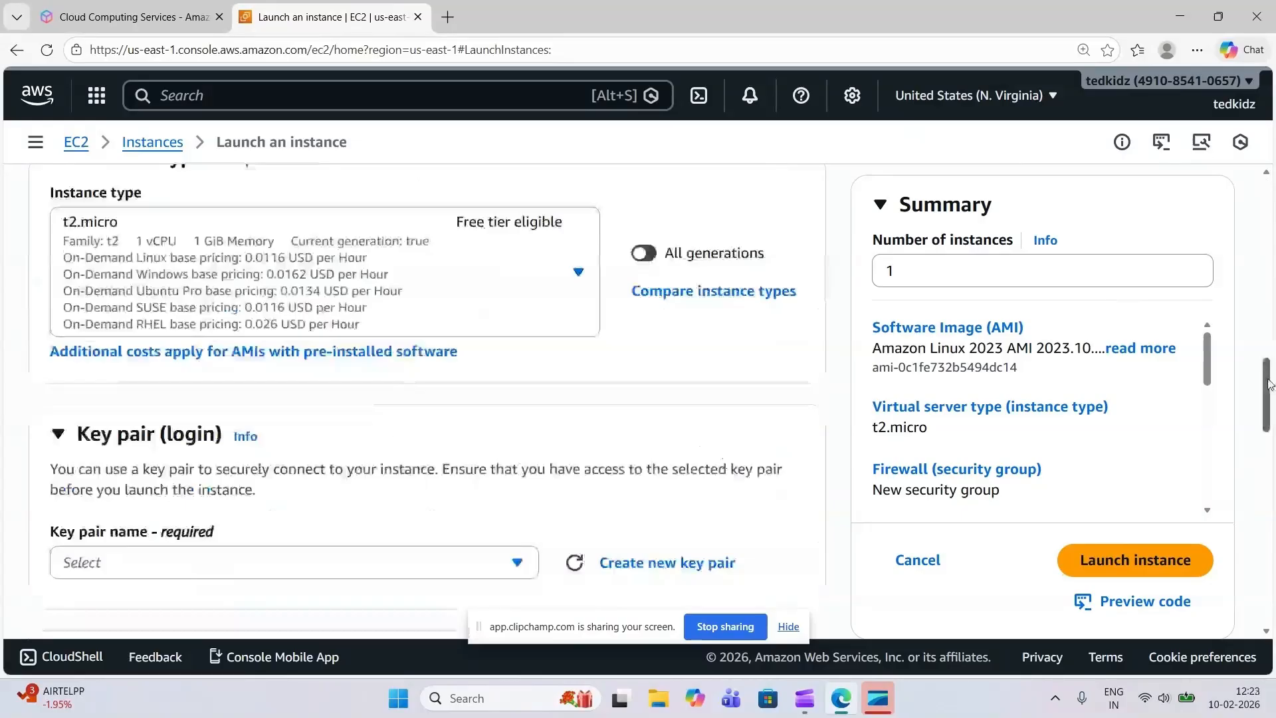
left_click_drag(1269, 384, 1269, 404)
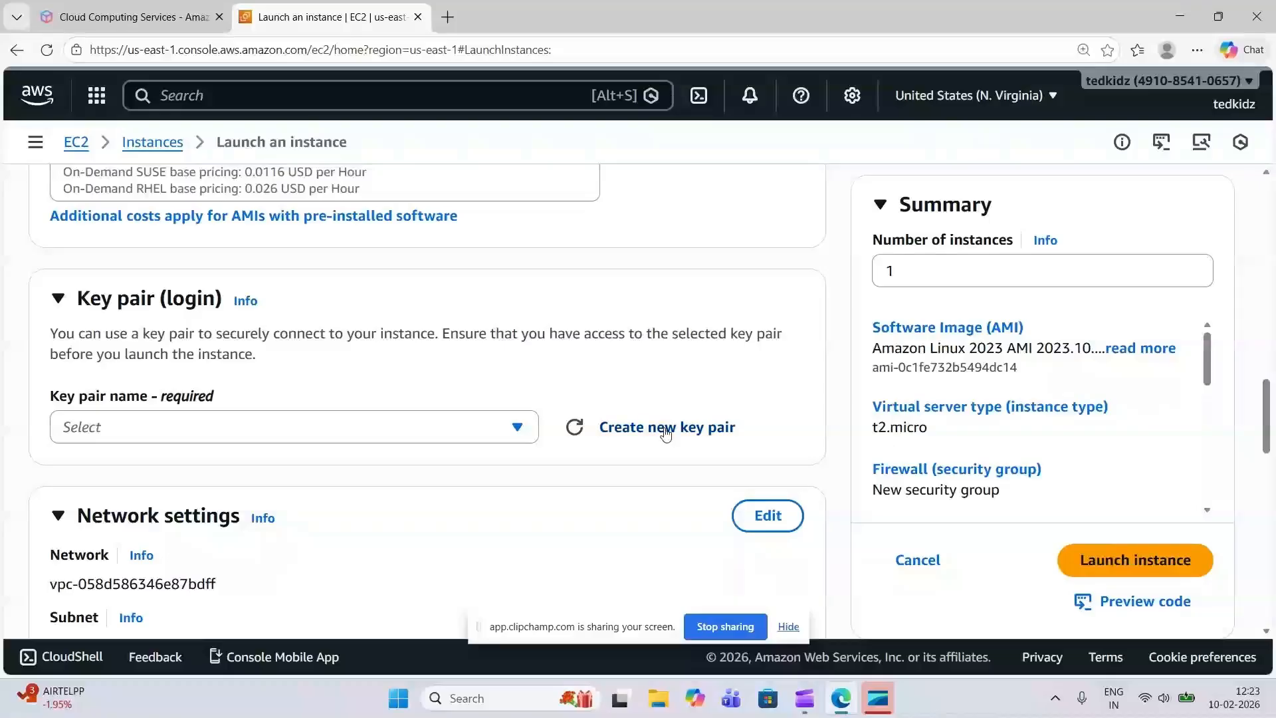
left_click(666, 433)
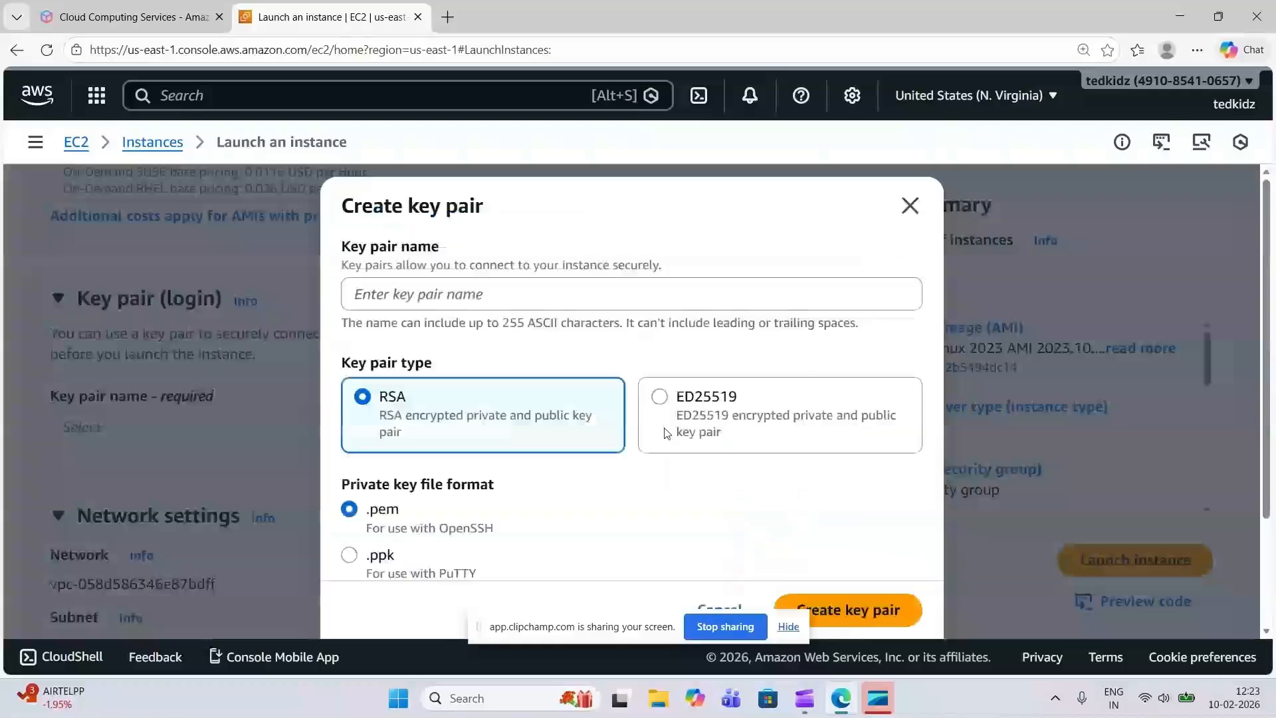
left_click(441, 303)
type("m")
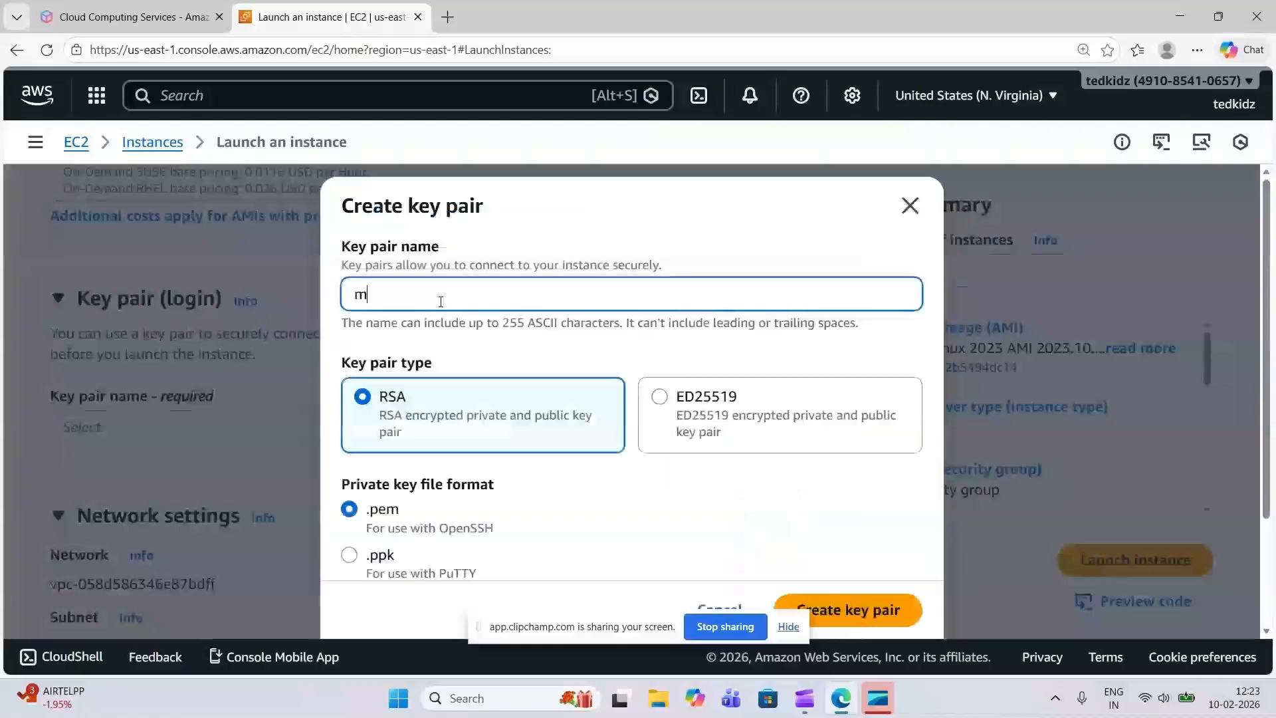
type("yapps")
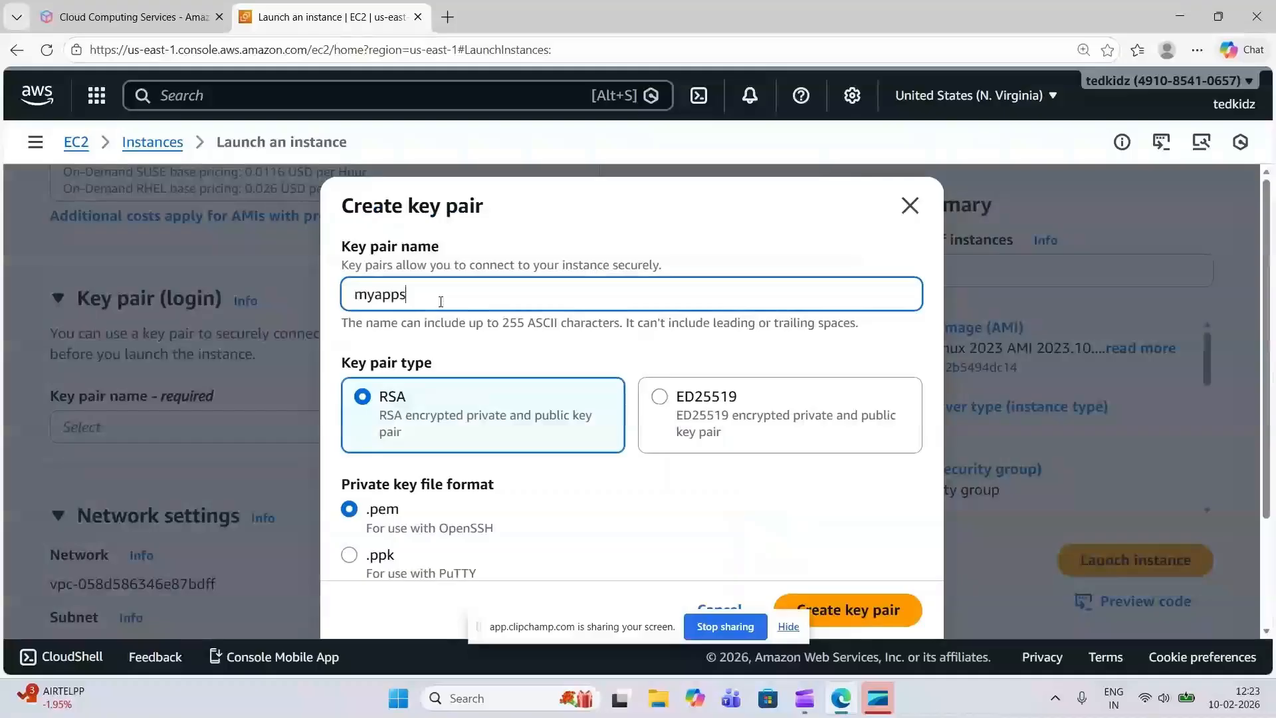
type("erverkey")
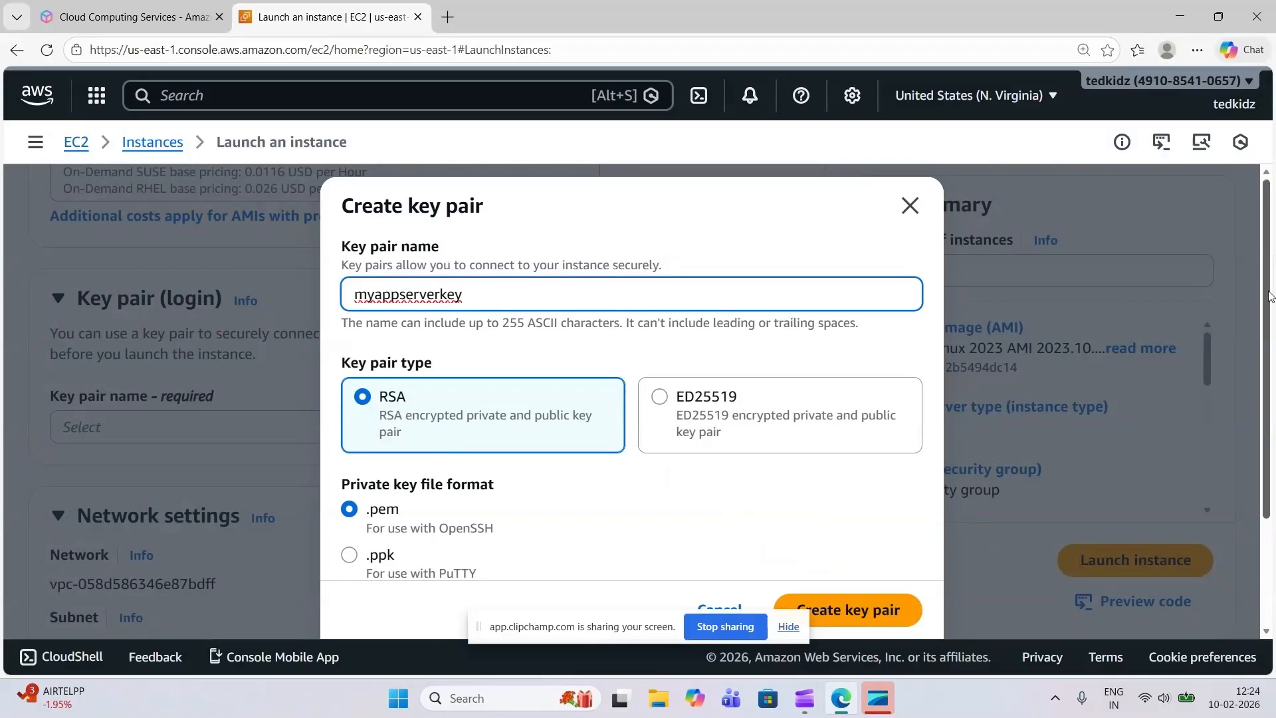
Choose the .ppk private key file format for PuTTY and create the key pair
left_click_drag(1269, 296, 1270, 346)
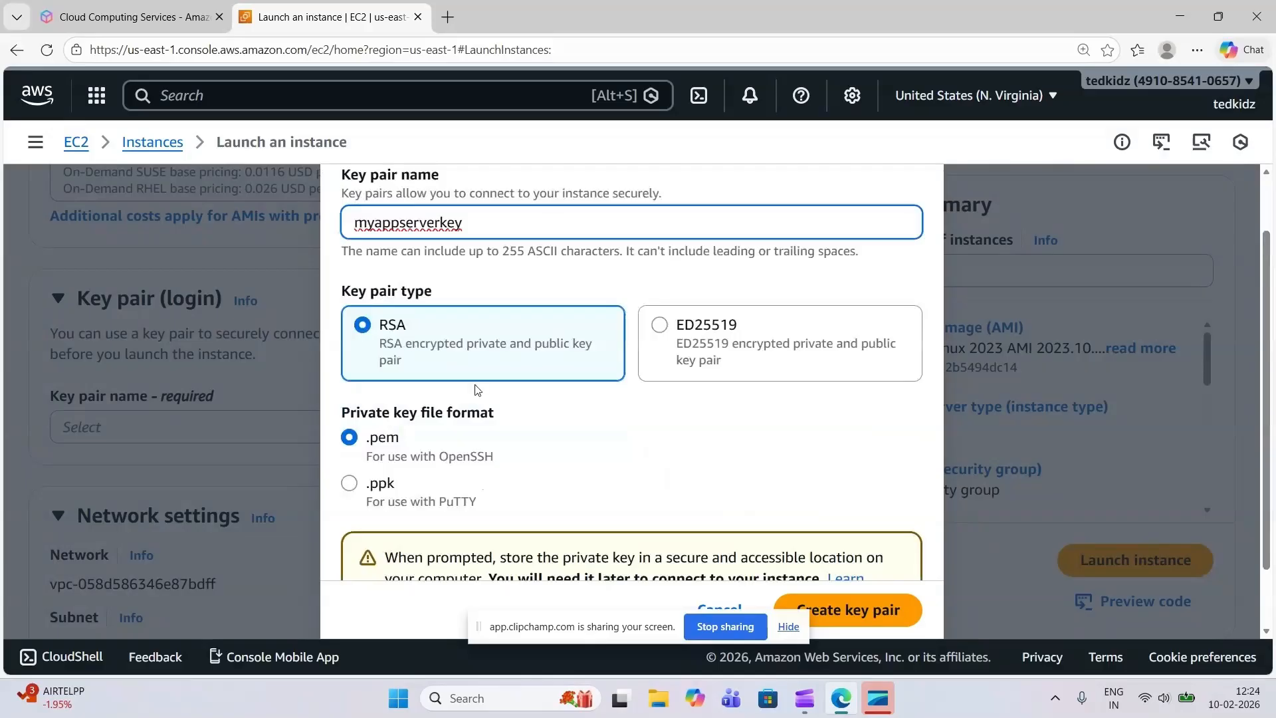
left_click(354, 488)
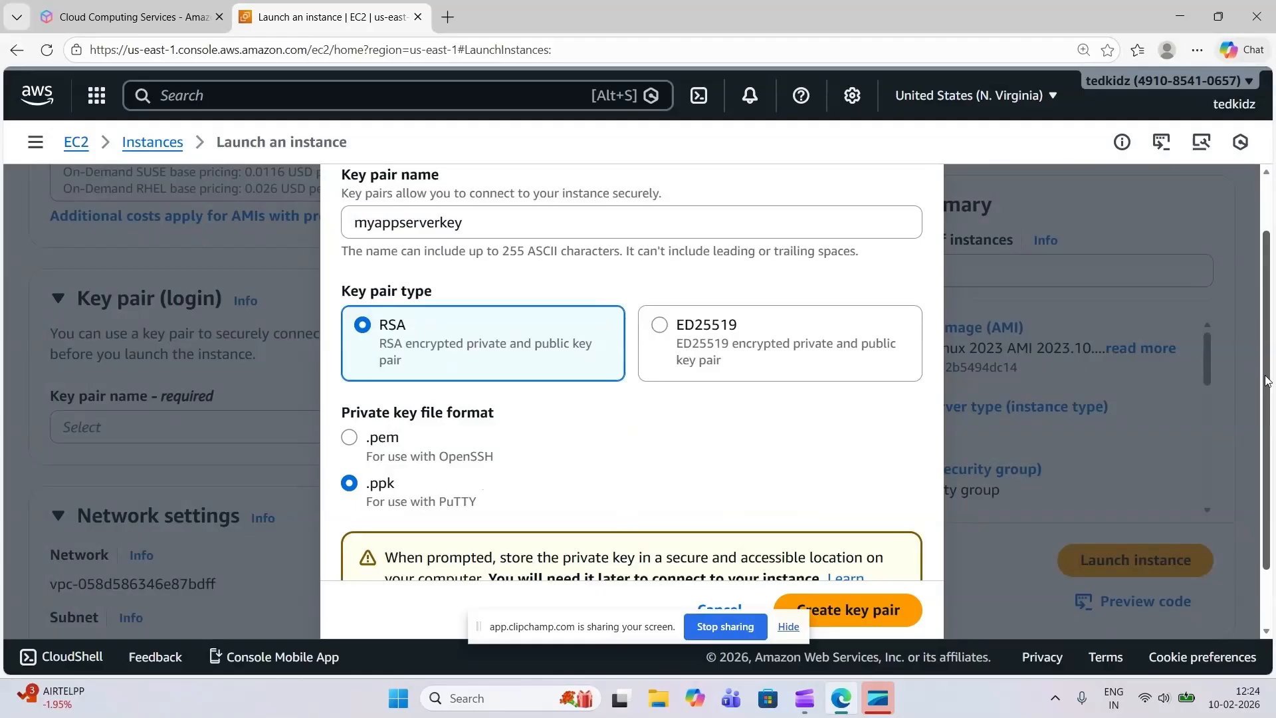
left_click_drag(1266, 380, 1268, 441)
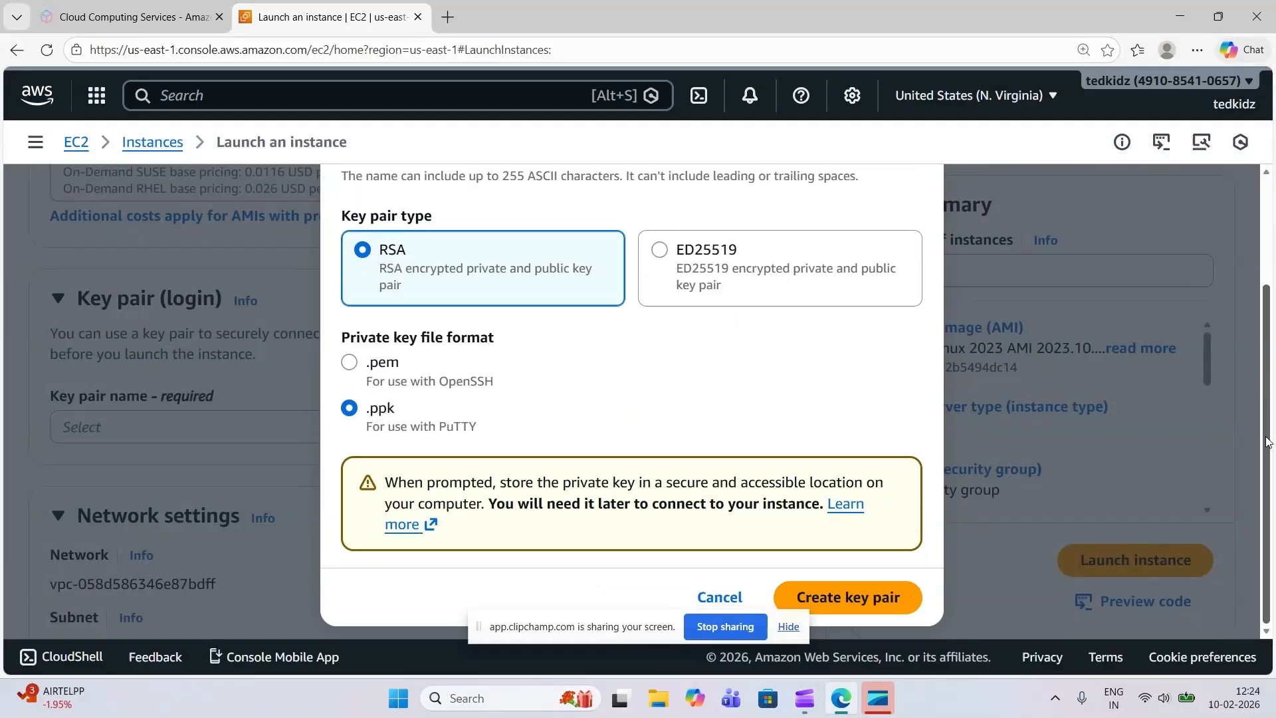
left_click(847, 597)
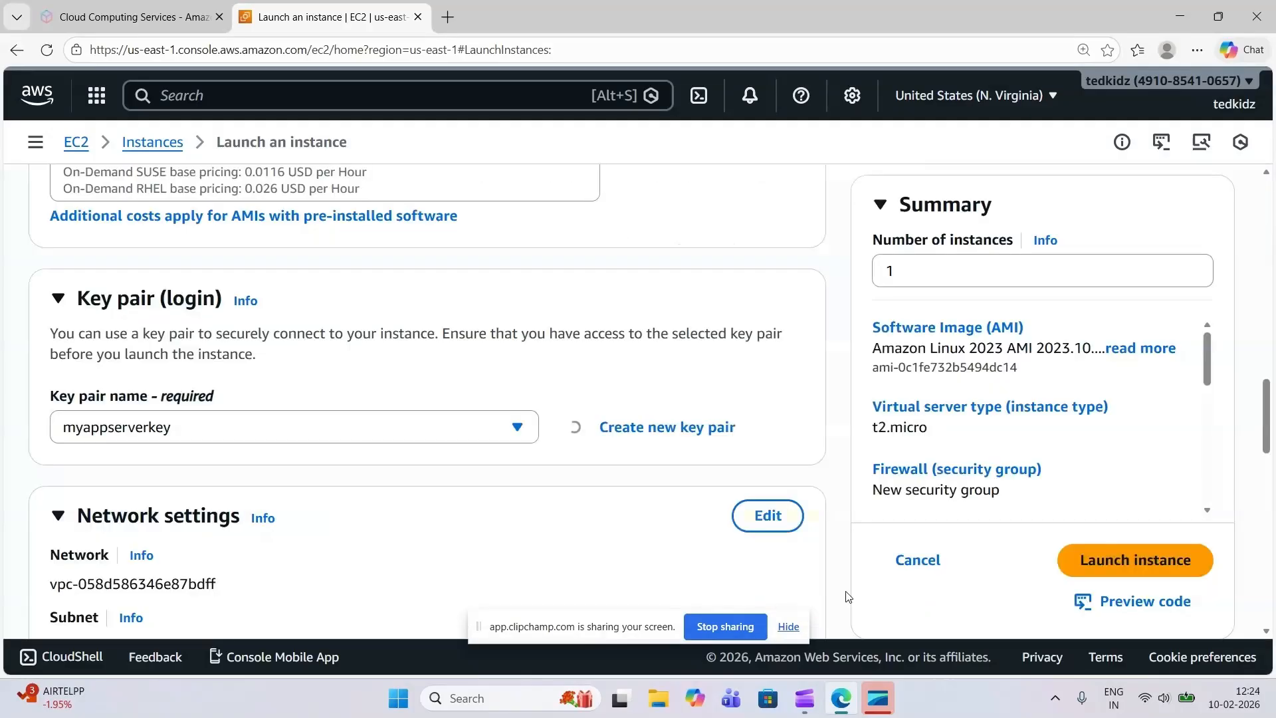
left_click(789, 627)
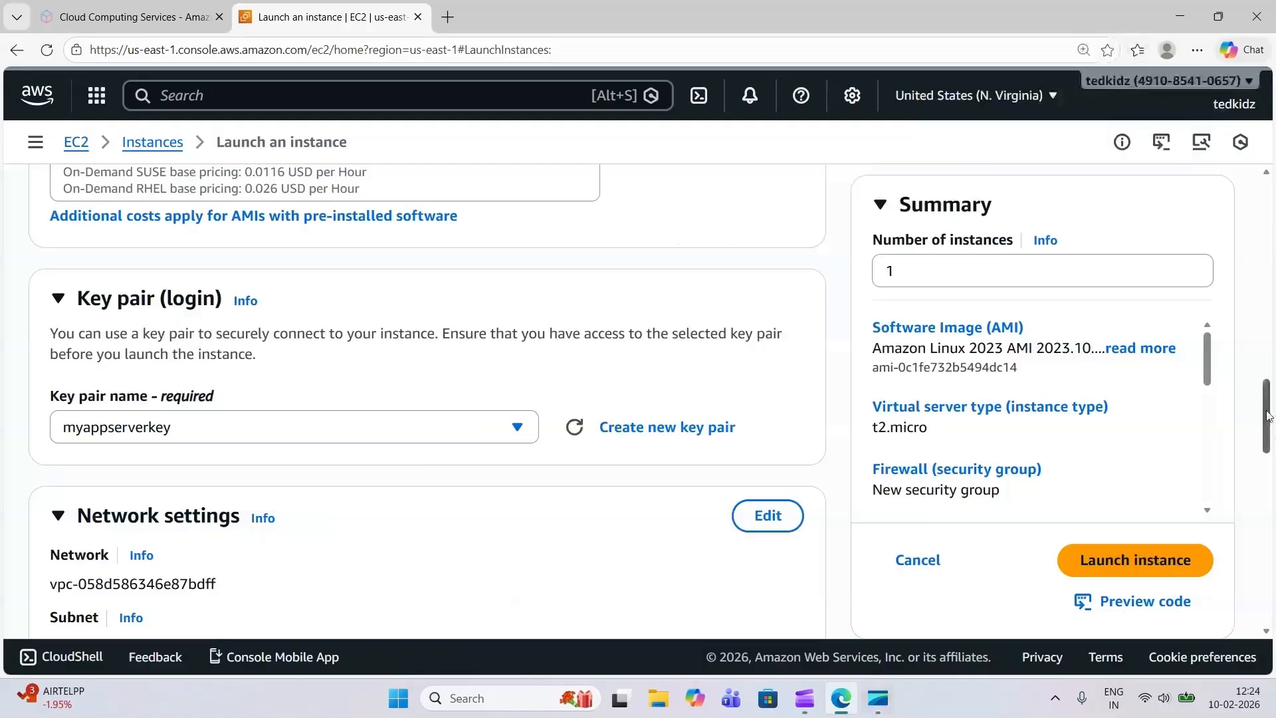
Allow HTTPS and HTTP traffic from the internet in the new security group, keeping SSH traffic allowed
left_click_drag(1269, 417, 1269, 460)
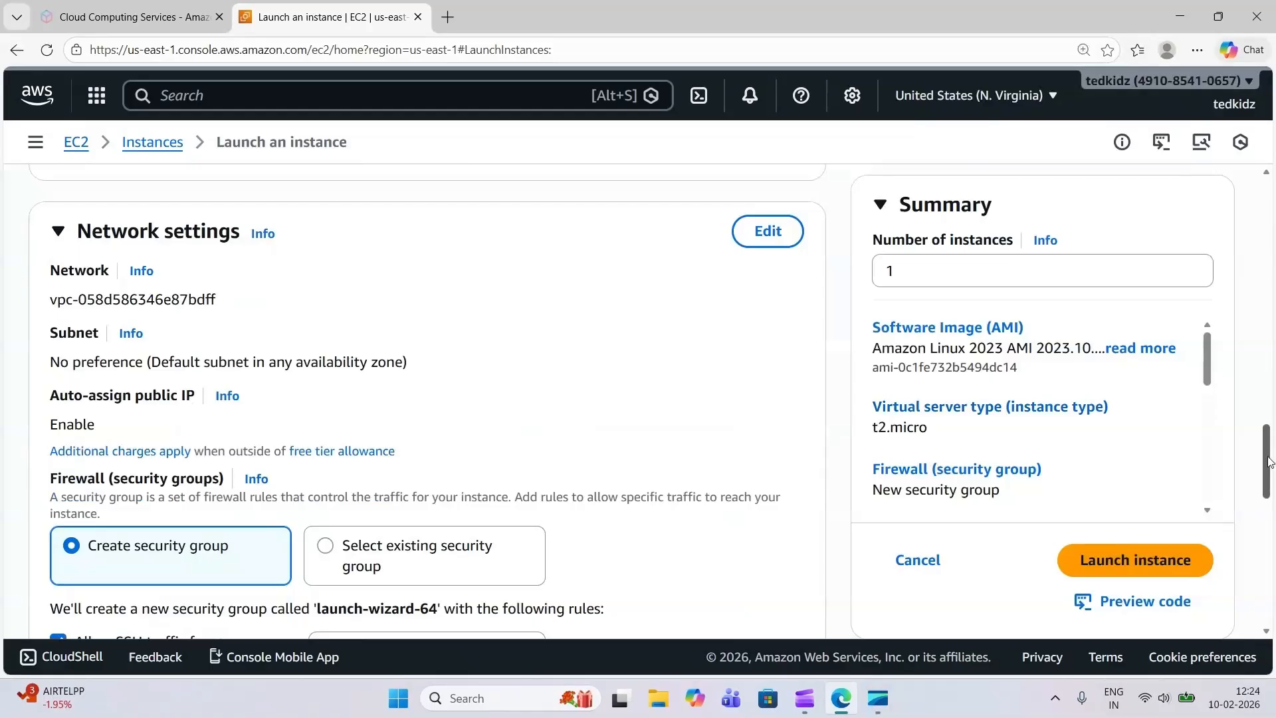
left_click_drag(1268, 461, 1268, 495)
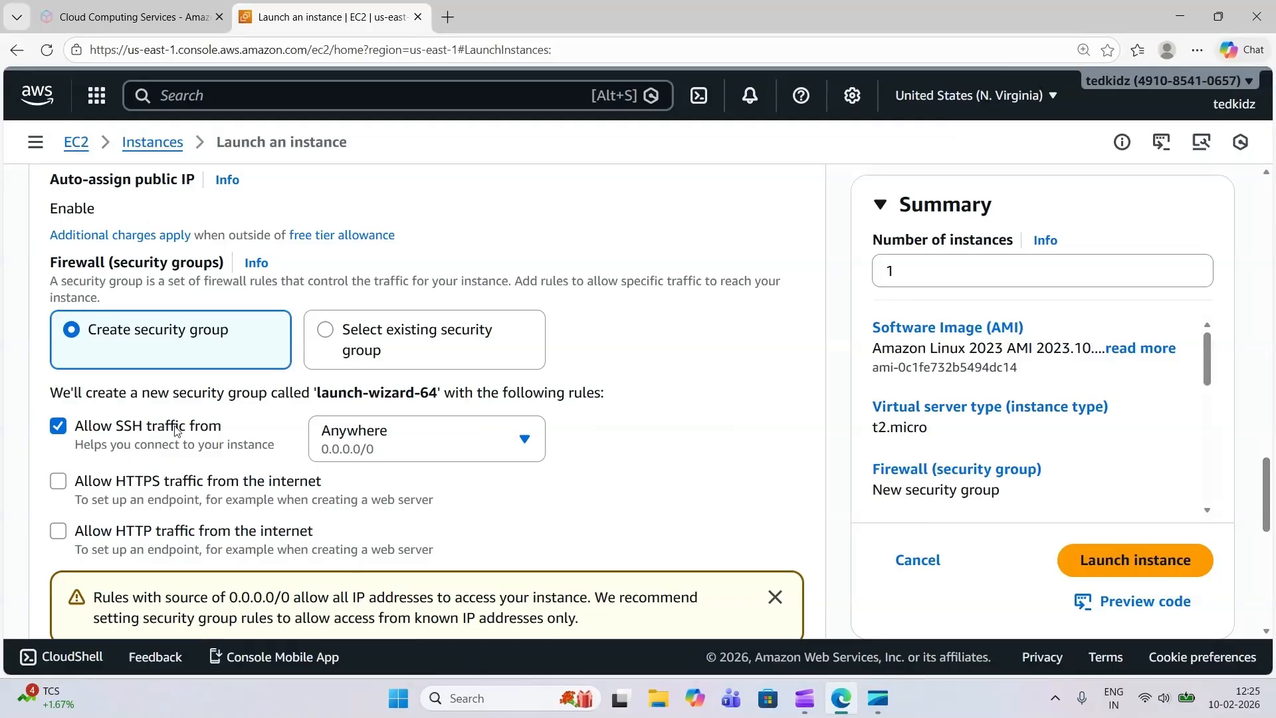
left_click(60, 427)
left_click(63, 428)
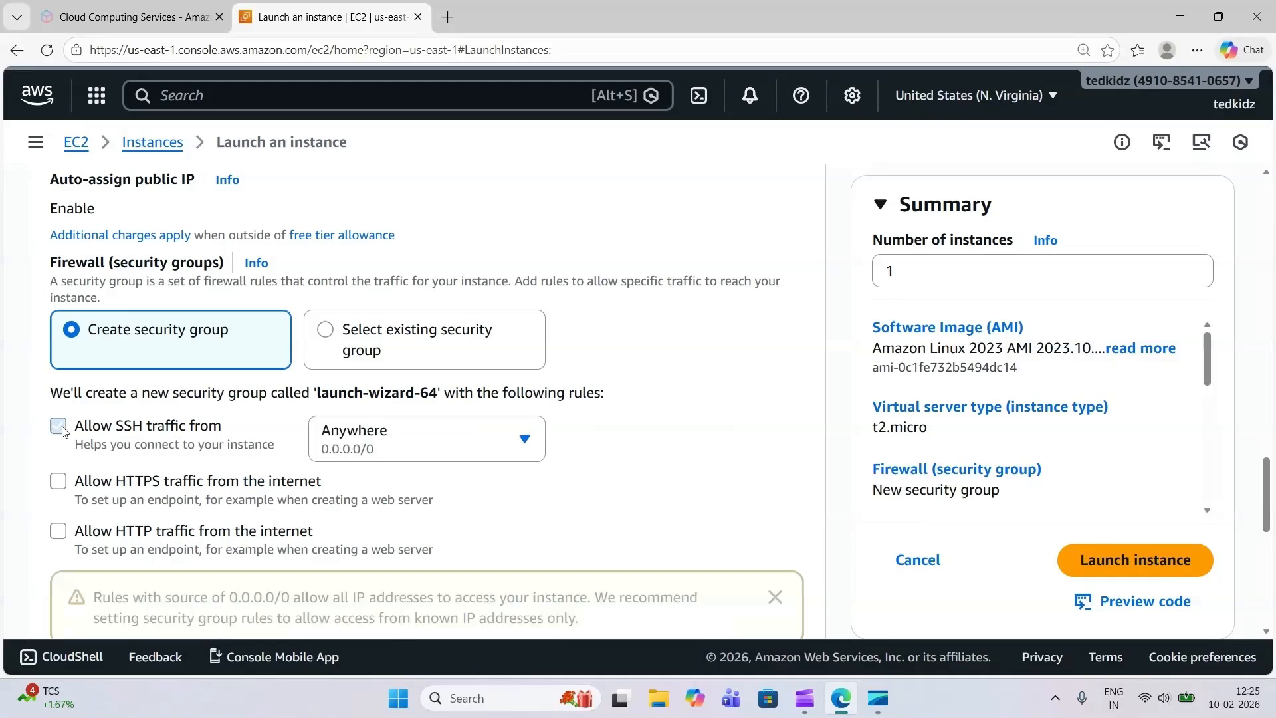
left_click(63, 486)
left_click(60, 531)
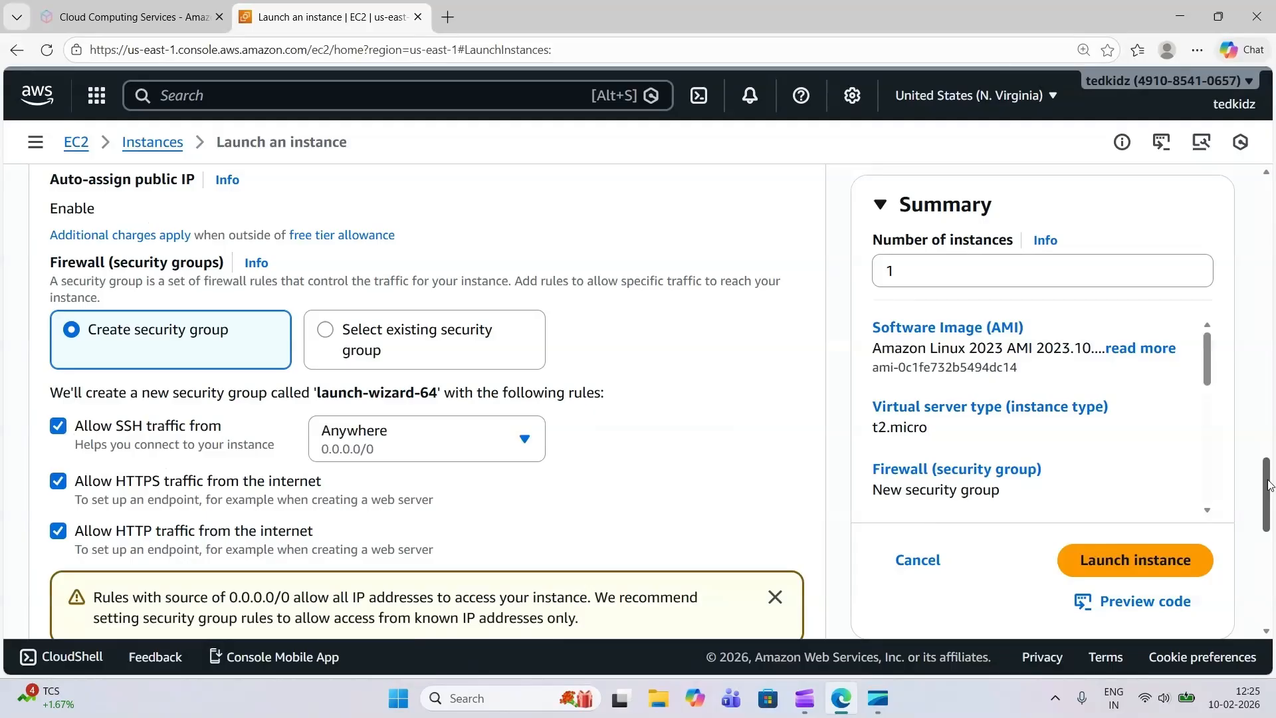
Review the storage settings and the launch summary, and launch the instance
left_click_drag(1269, 485, 1270, 541)
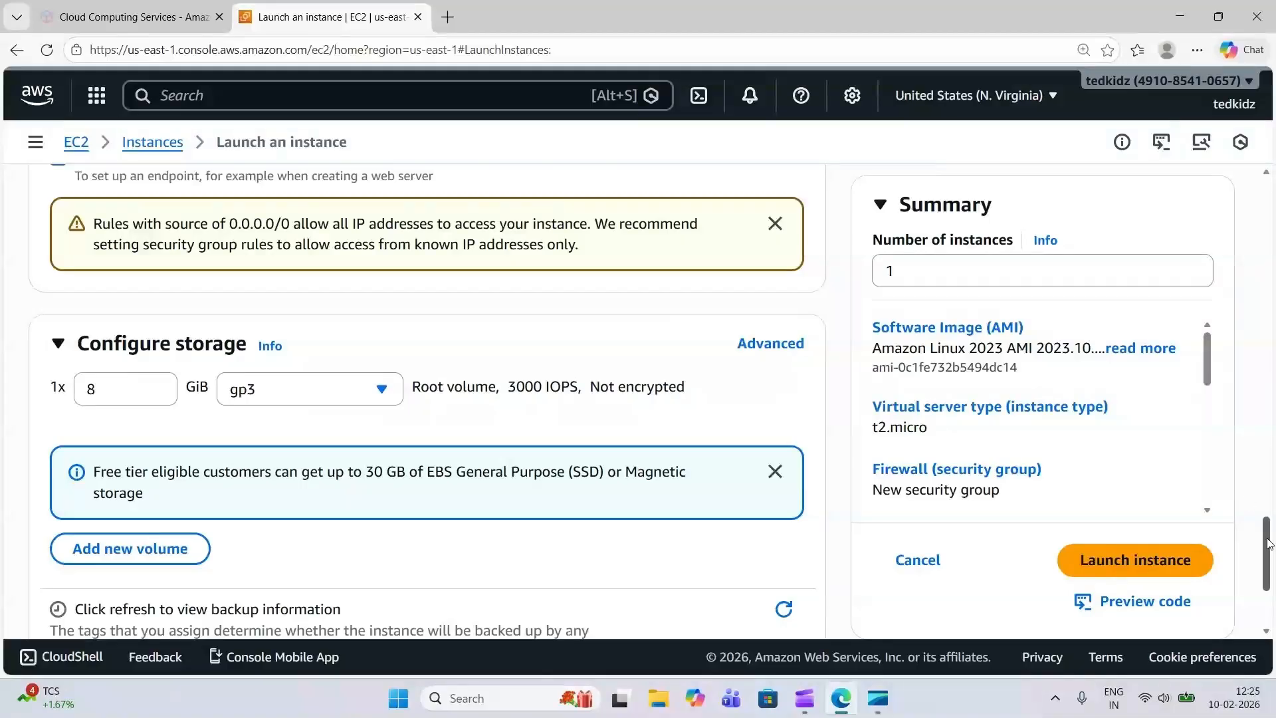
left_click_drag(1270, 544, 1271, 573)
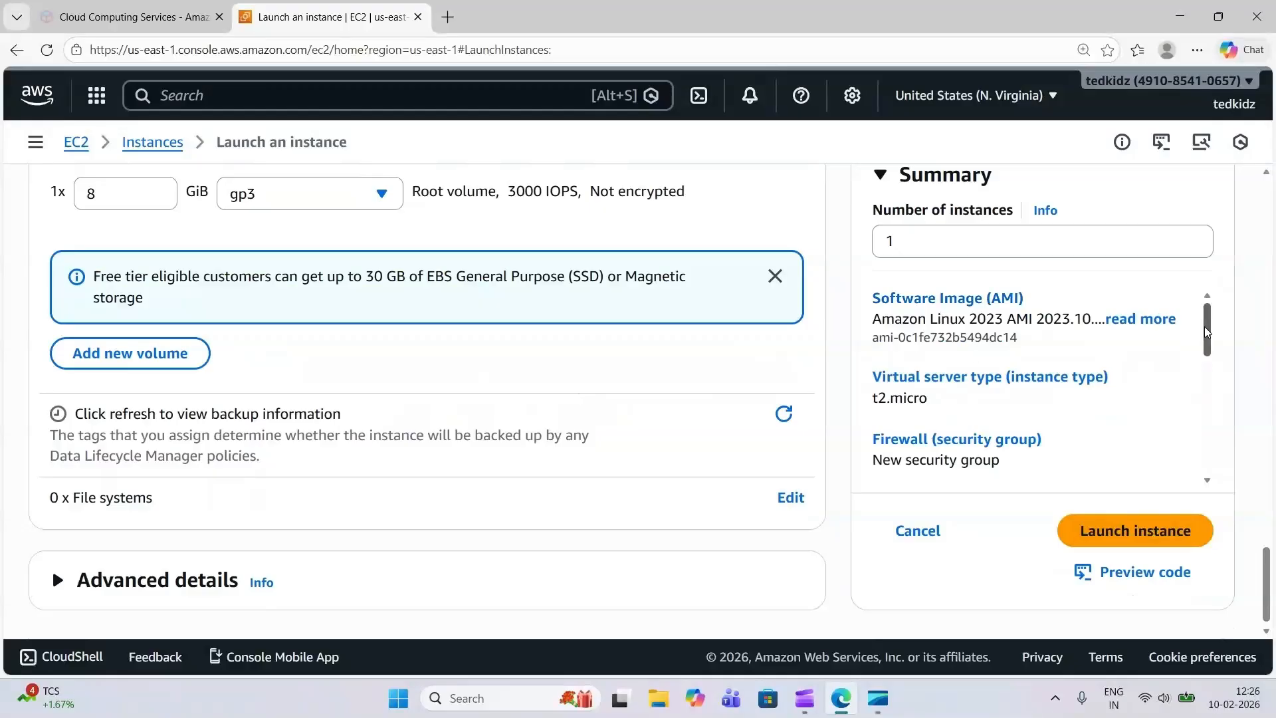
left_click_drag(1206, 332, 1201, 449)
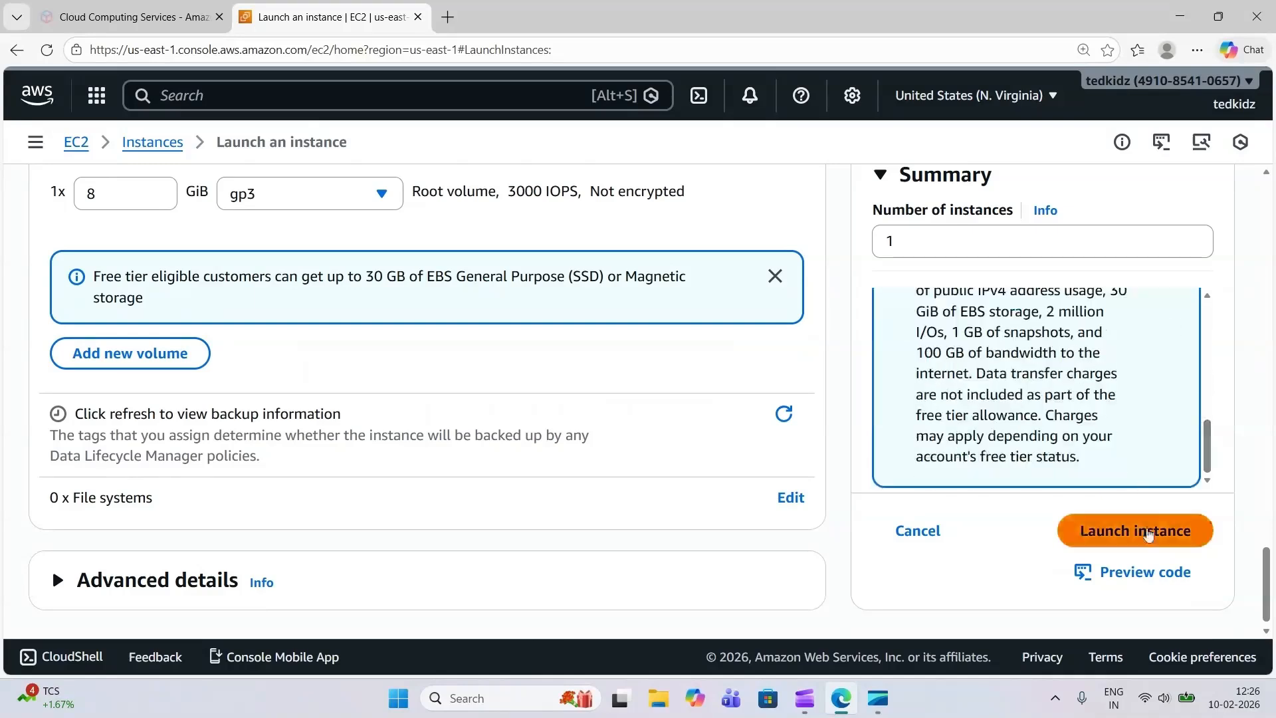
left_click(1148, 532)
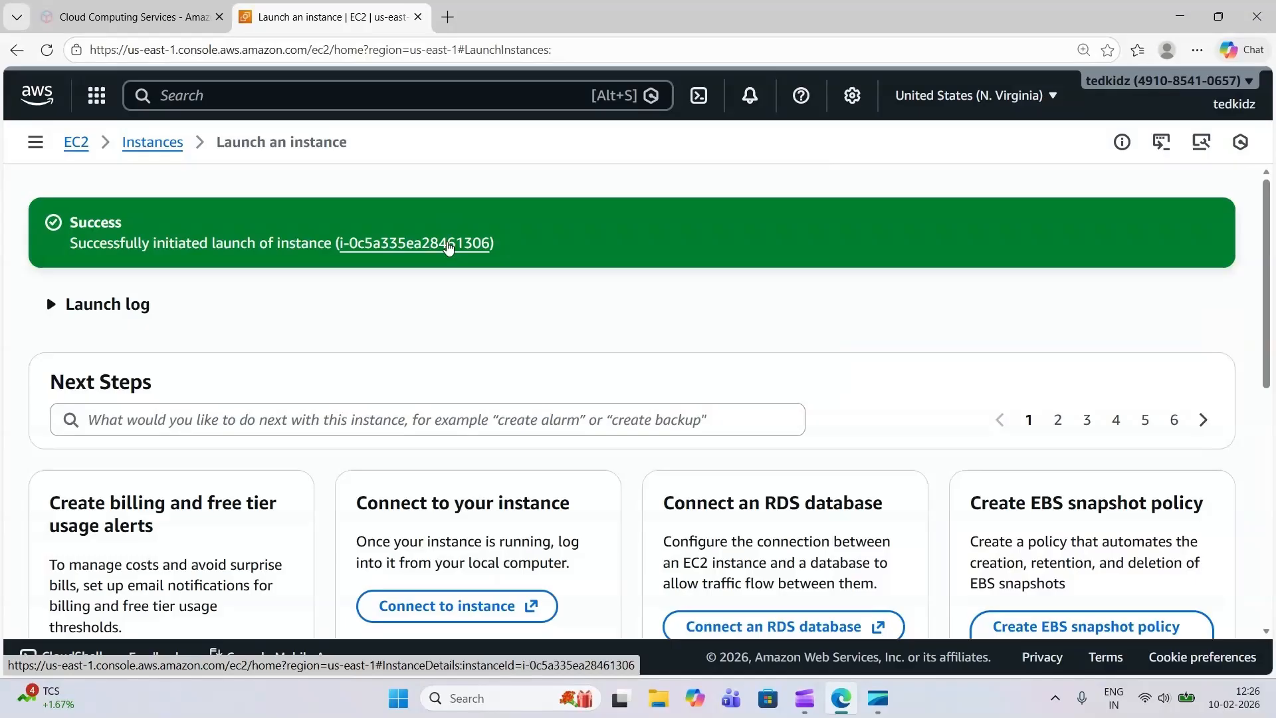
Open the launched instance's details and the instances list, and check the refreshed state and status check of myappserveraws
left_click(448, 246)
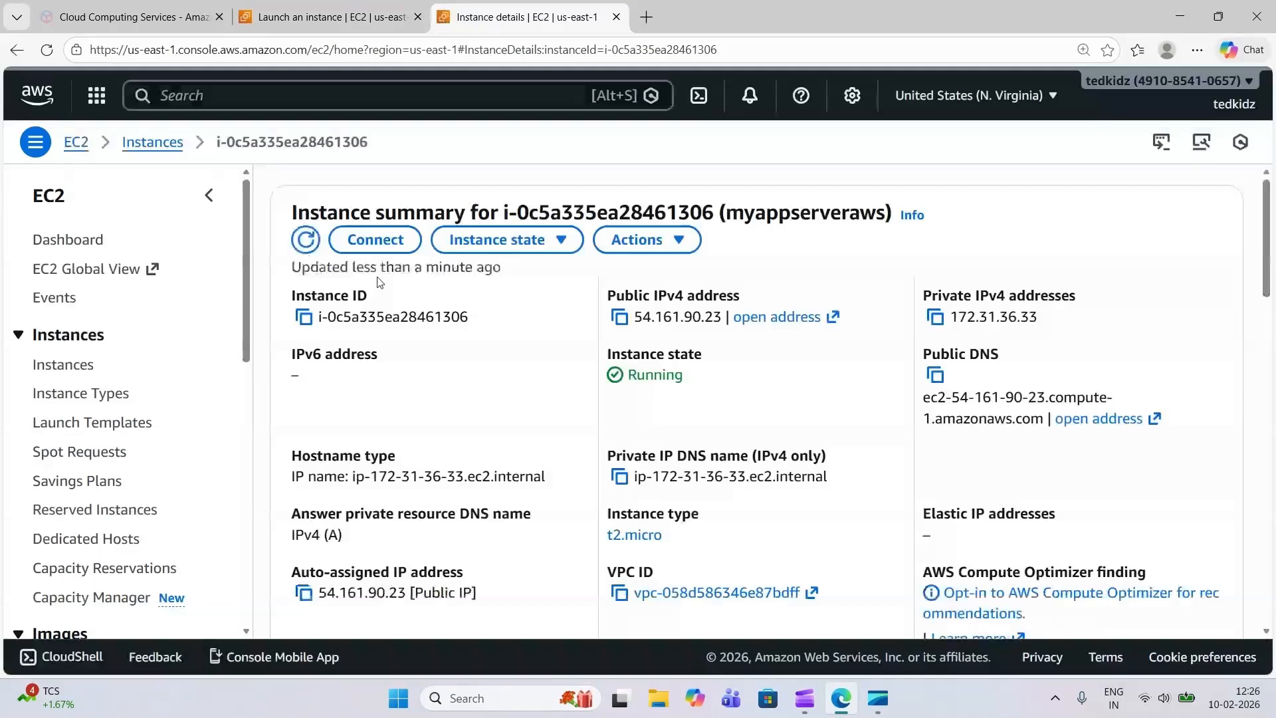
left_click(89, 372)
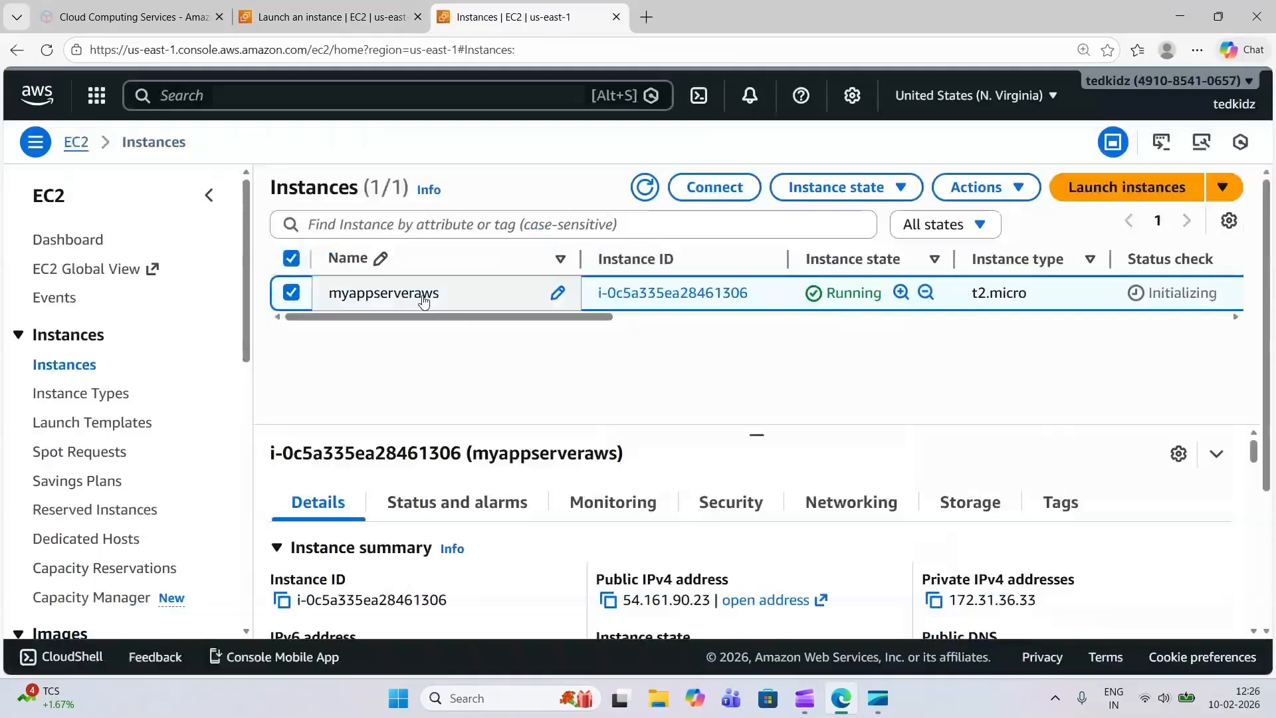
left_click_drag(511, 321, 616, 320)
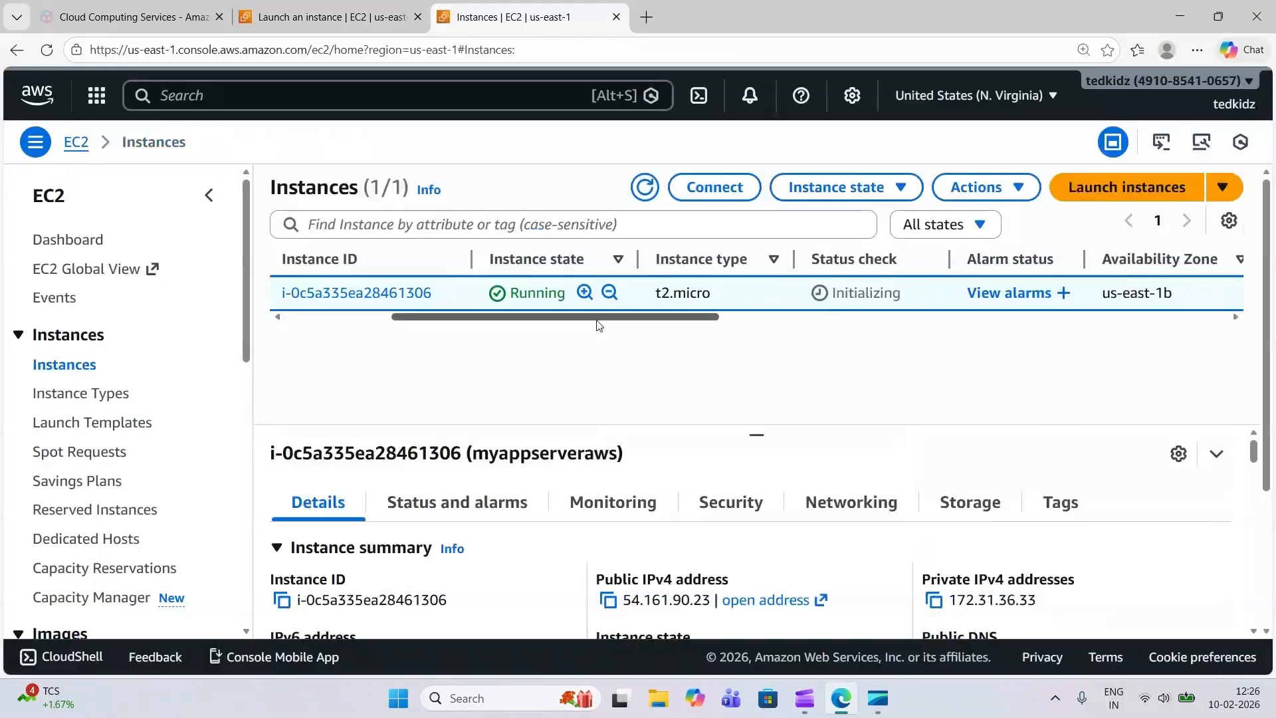
left_click_drag(602, 319, 646, 321)
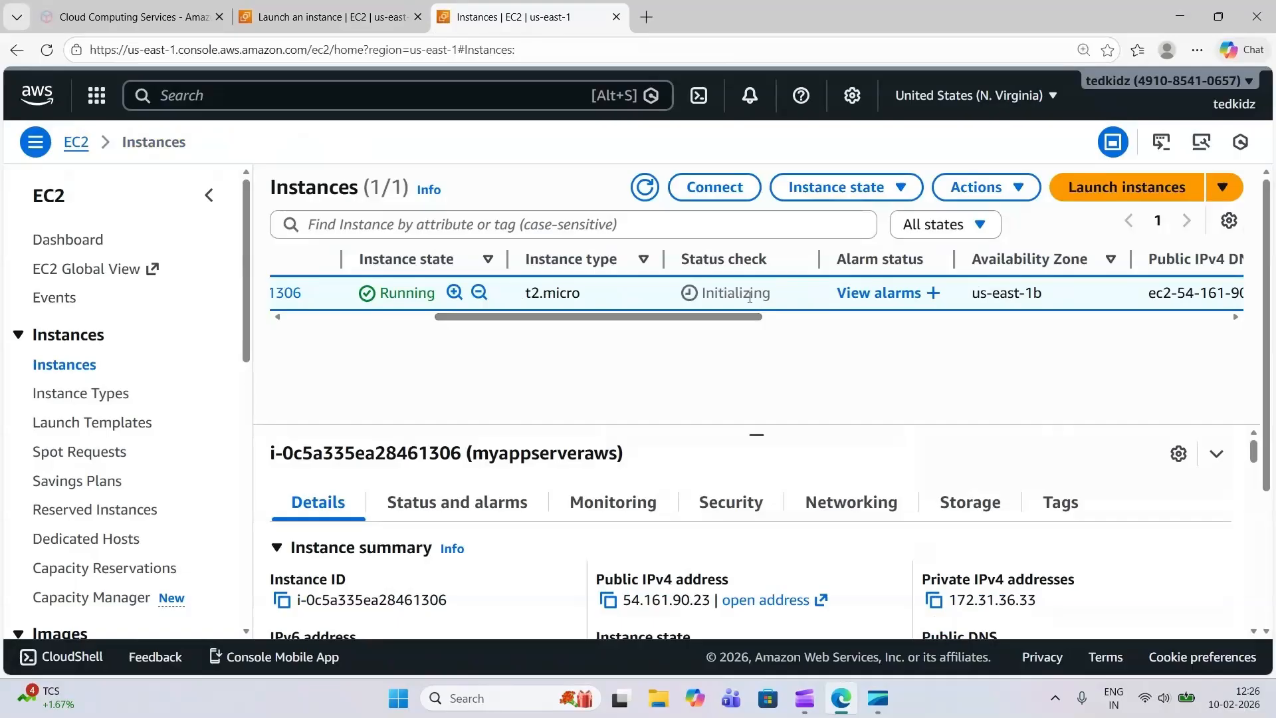
left_click(642, 190)
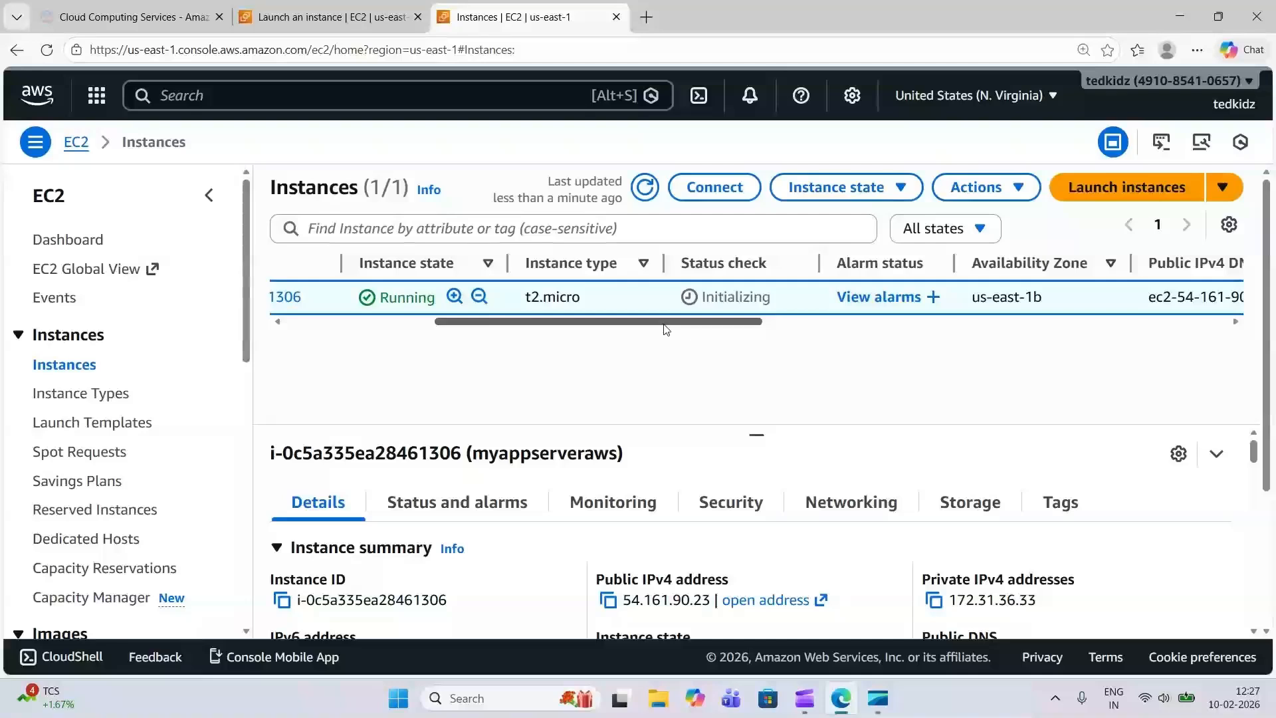
left_click_drag(664, 326, 702, 332)
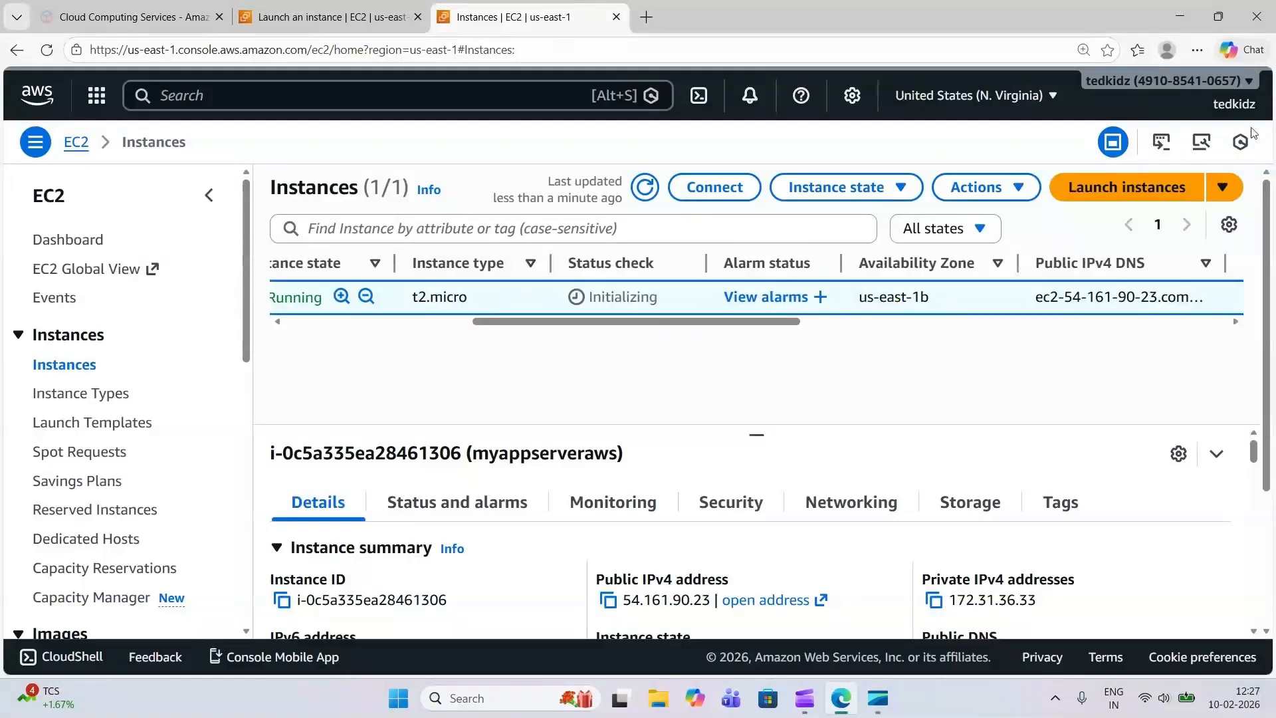
View the list of available AWS regions and examine the instance summary of myappserveraws
left_click(1049, 100)
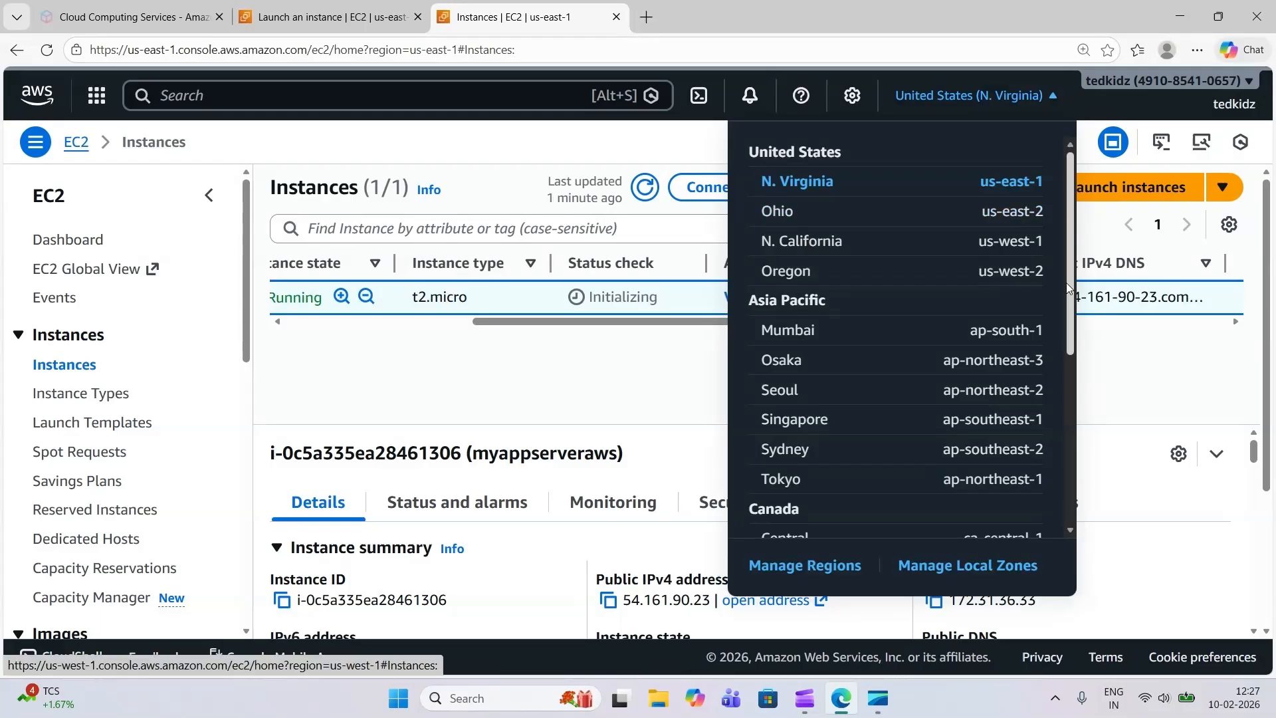
left_click(1128, 364)
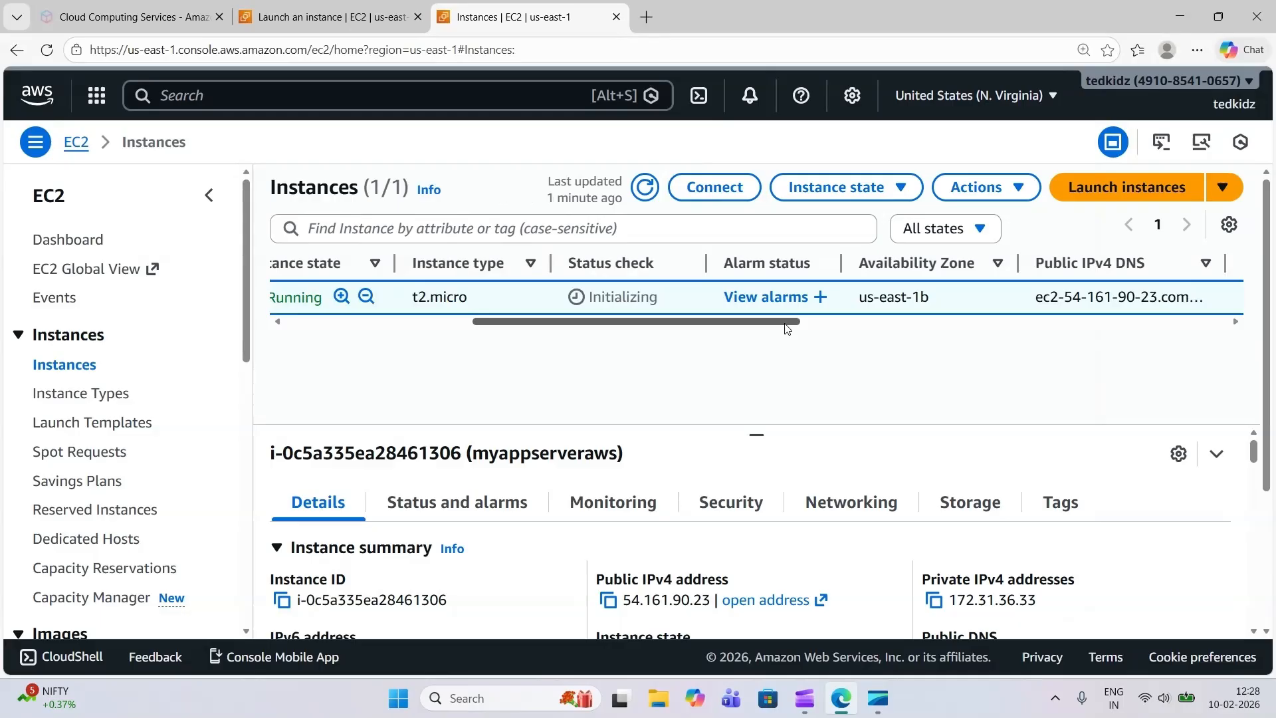
left_click(1253, 632)
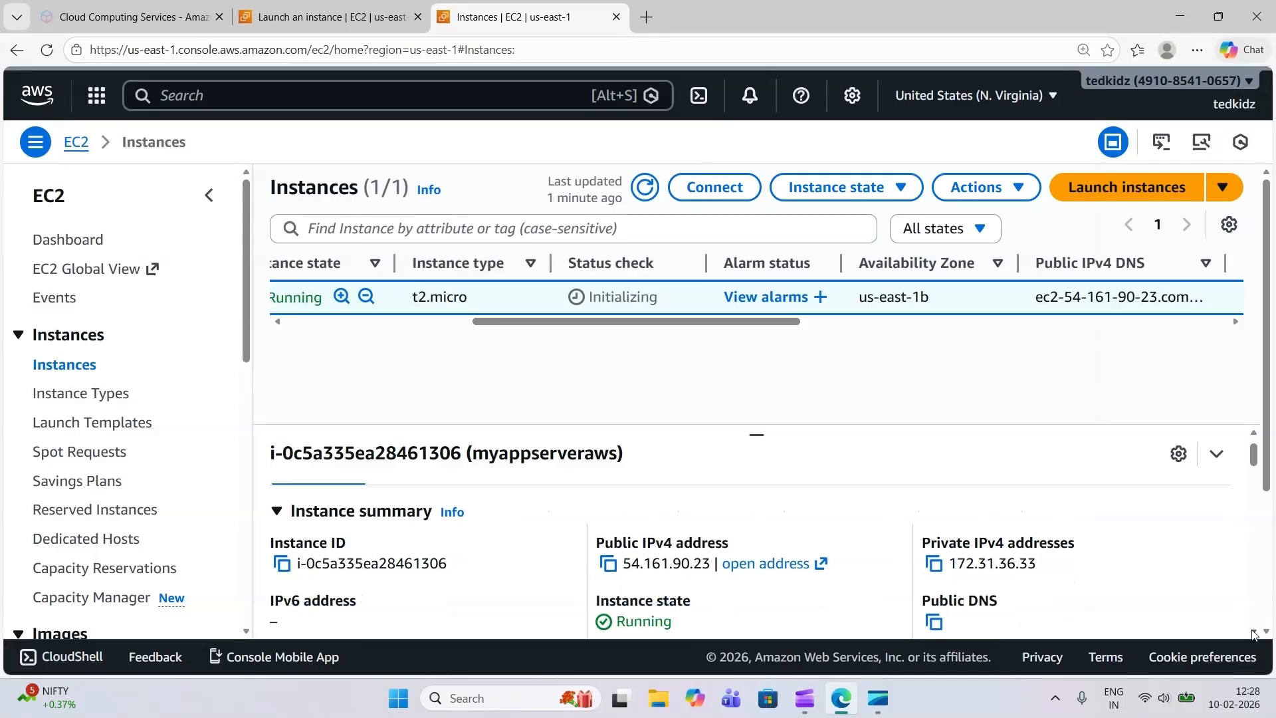
left_click(1253, 632)
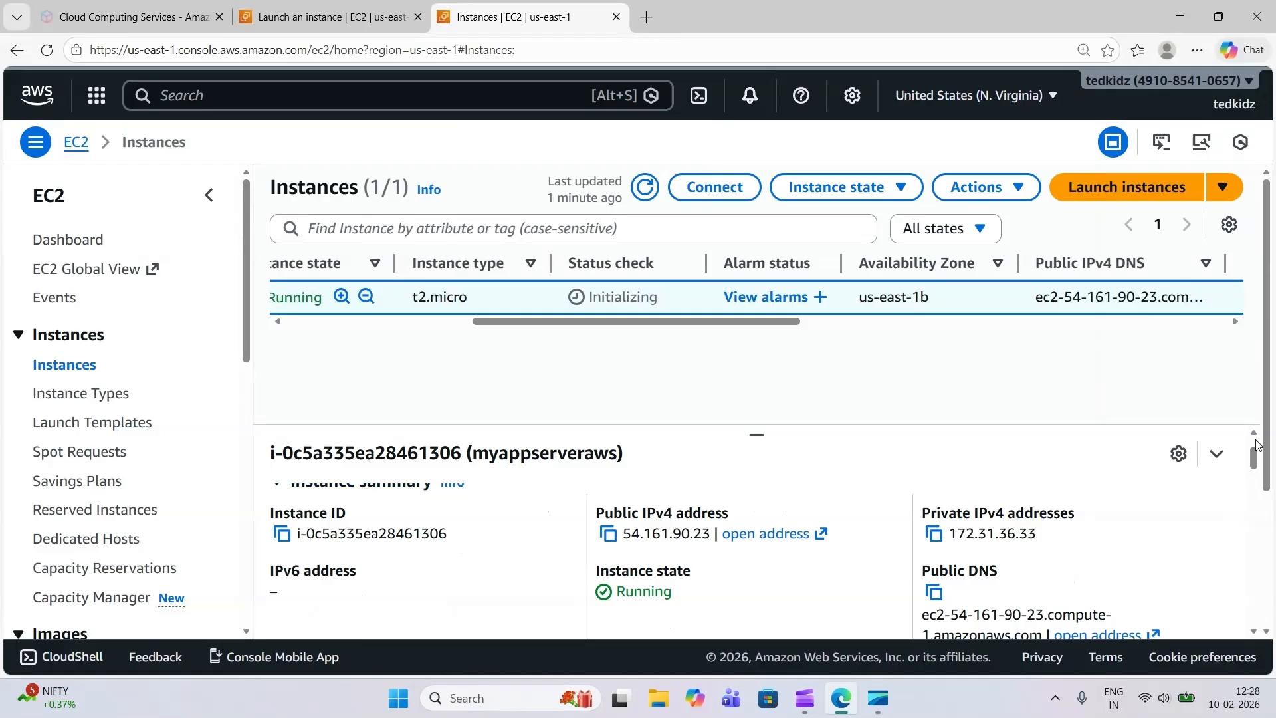
Refresh the instance status and review the EC2 Instance Connect options for myappserveraws
left_click(644, 188)
left_click_drag(583, 326, 291, 310)
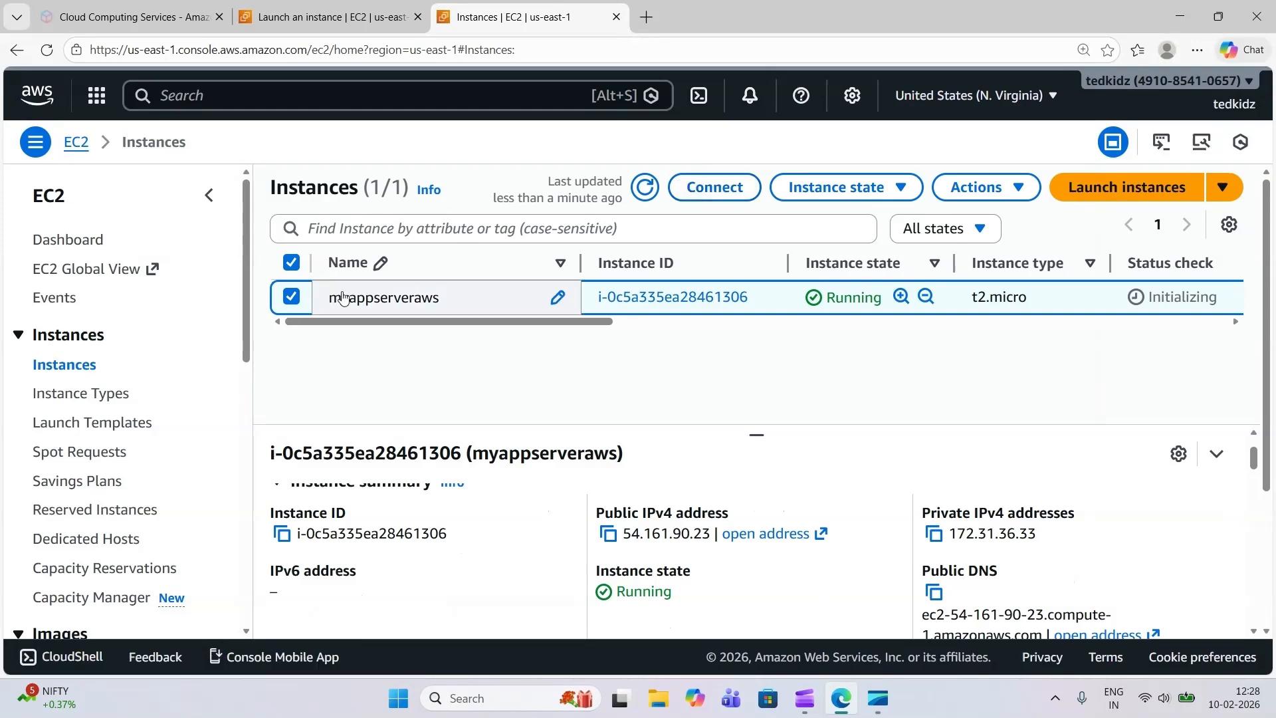
left_click(722, 202)
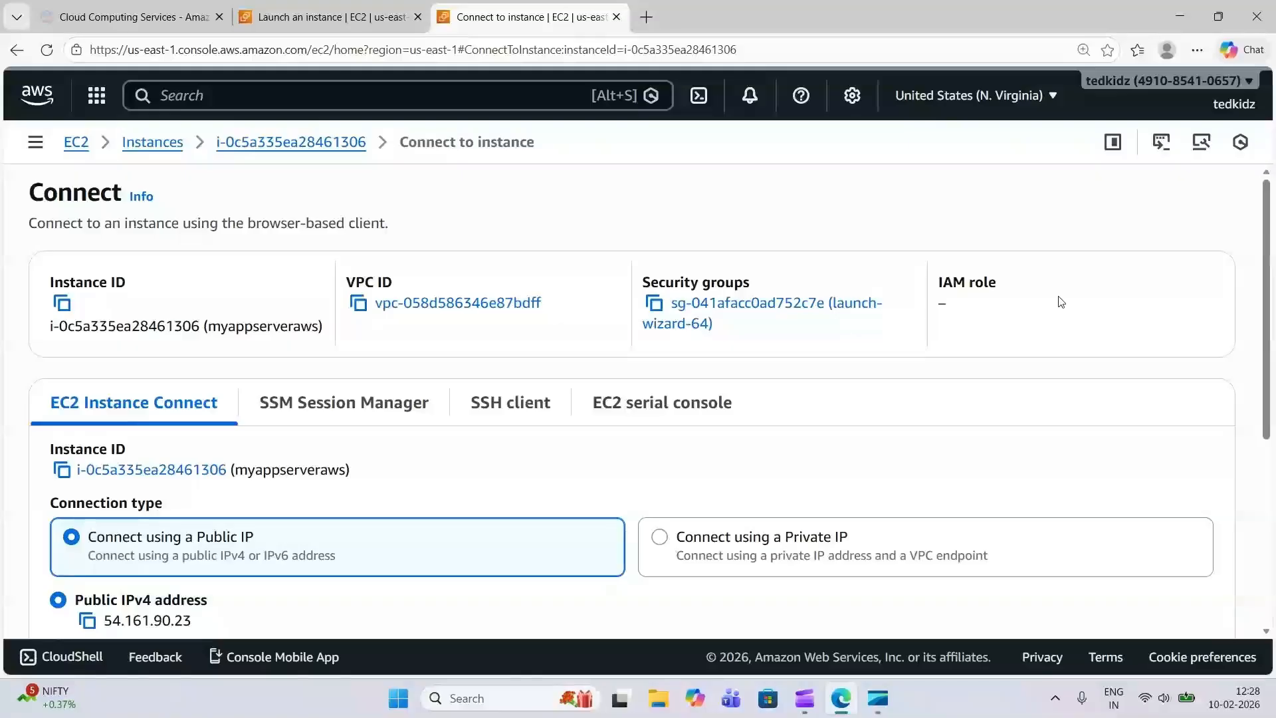
left_click_drag(1265, 256, 1270, 364)
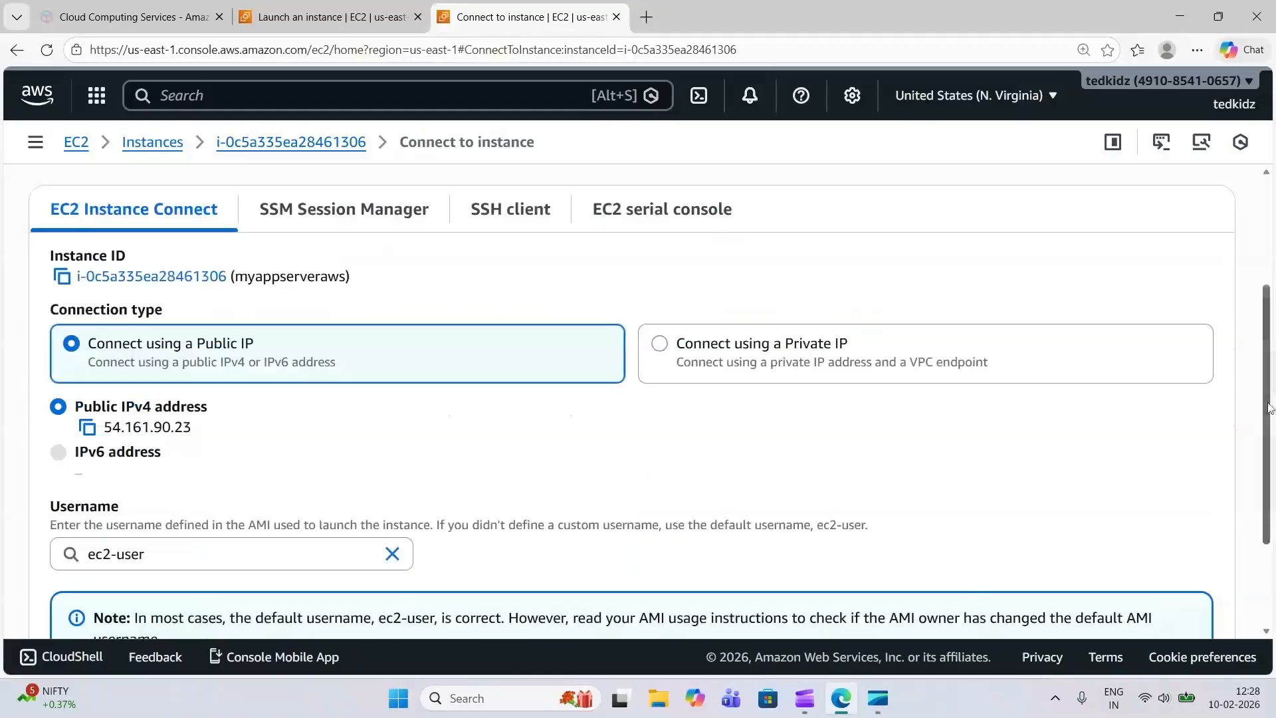
left_click_drag(1270, 427, 1263, 495)
scroll(909, 436, "up", 2)
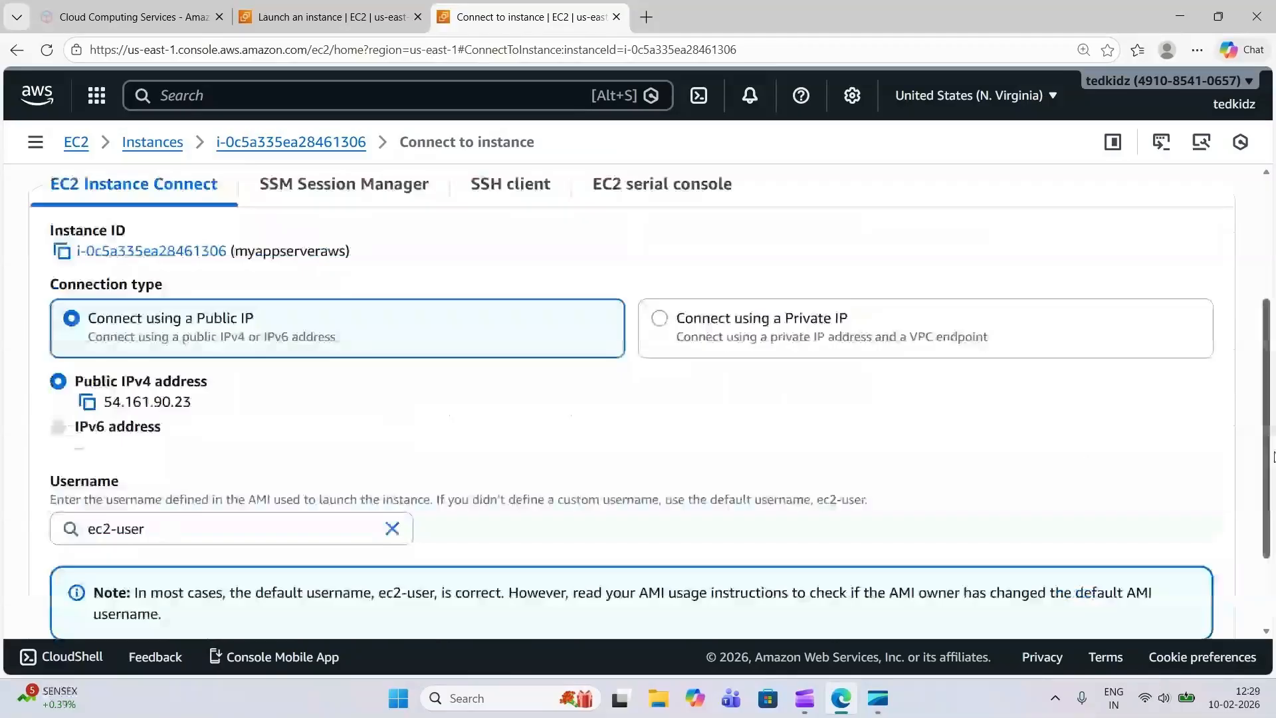
left_click_drag(1270, 476, 1270, 296)
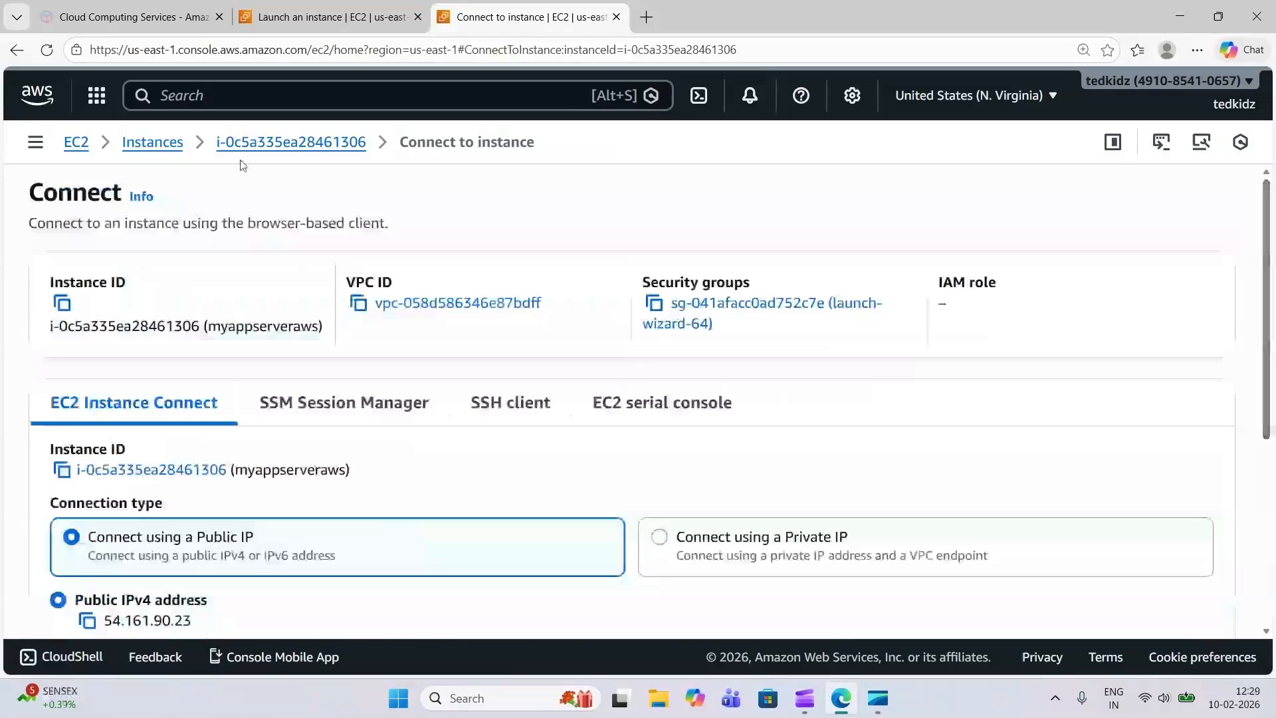
Return to the instances list and refresh it to check the status check of myappserveraws
left_click(173, 148)
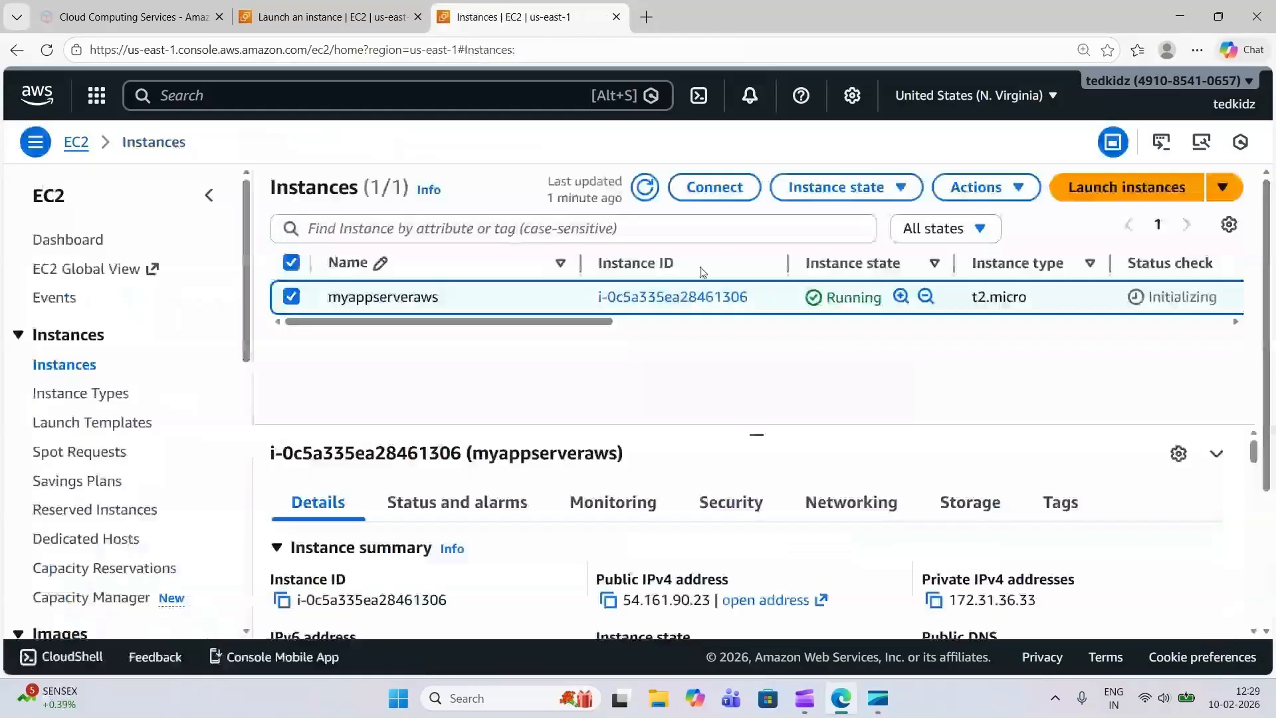
left_click(645, 188)
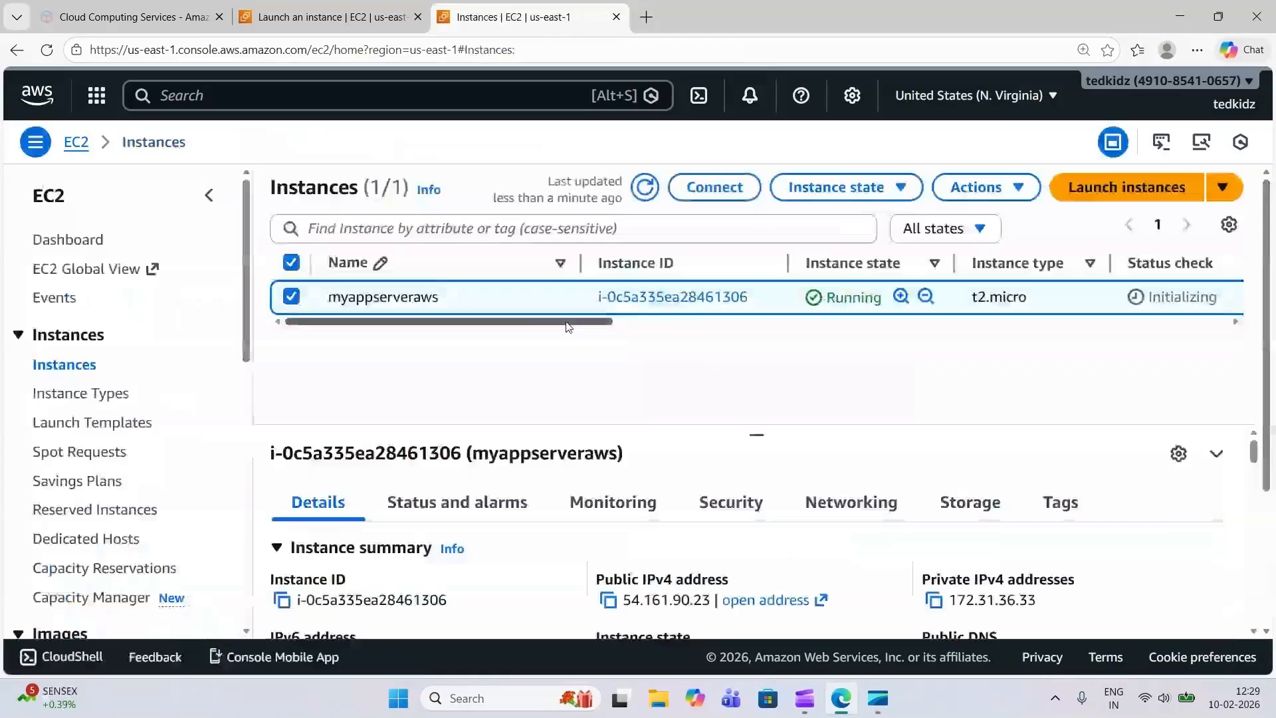
left_click_drag(568, 322, 683, 345)
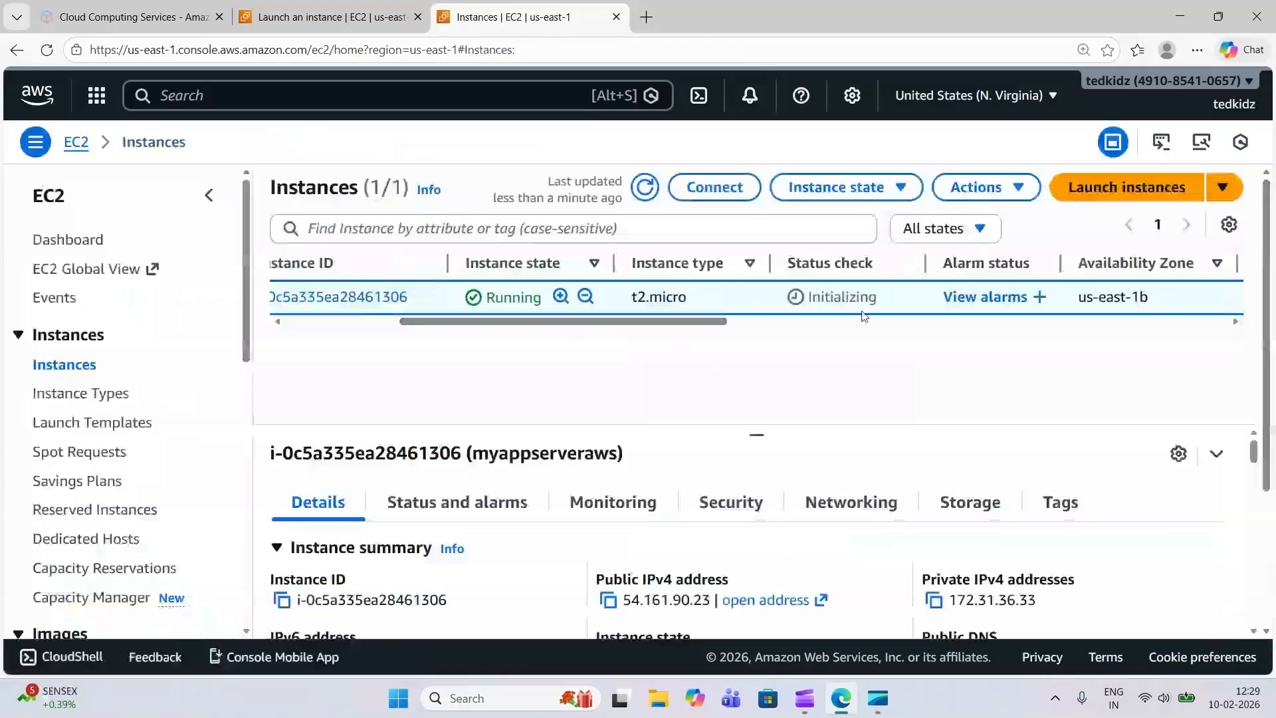
left_click(643, 187)
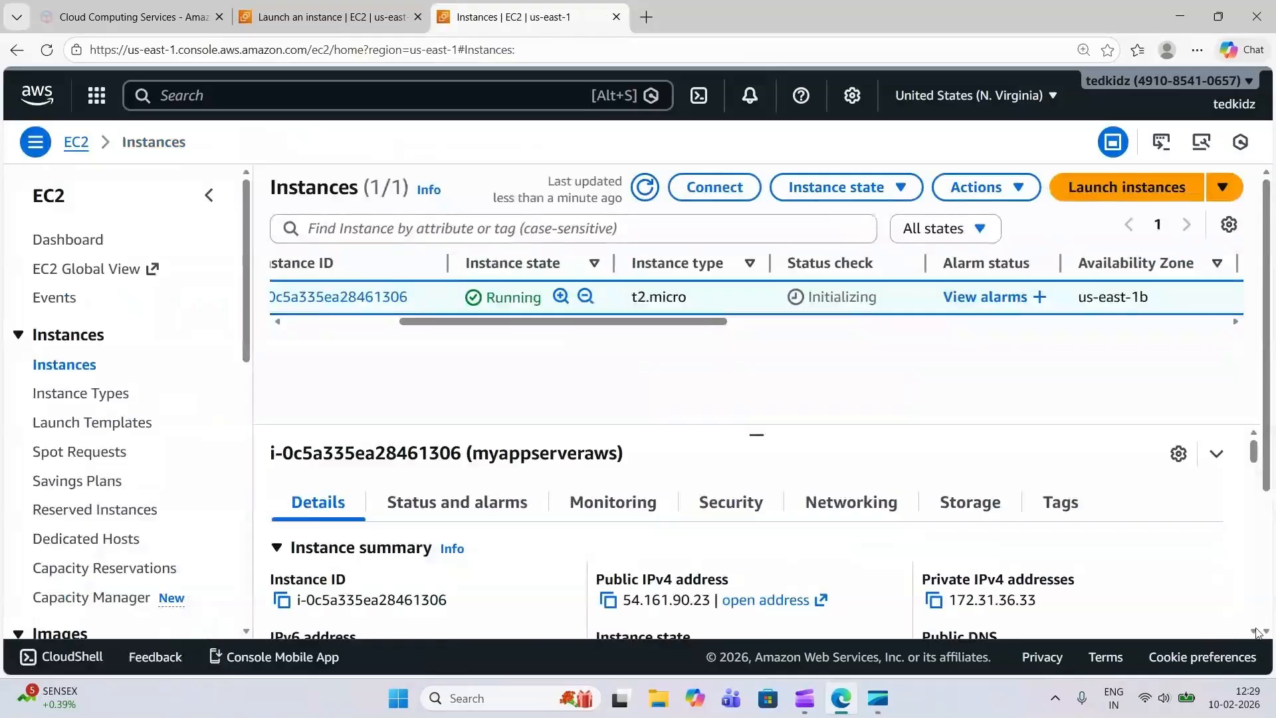
Open the launch-wizard-64 security group from the instance's security details and examine its inbound rules and port ranges
left_click(762, 503)
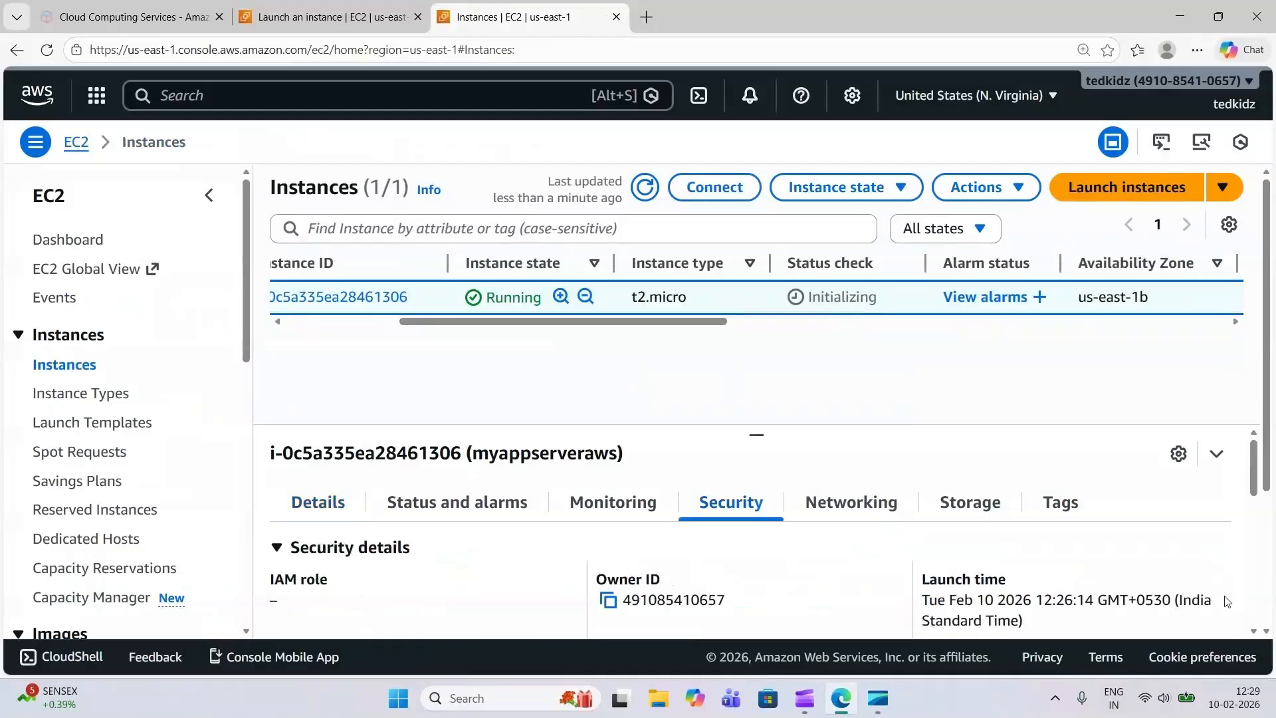
left_click(1254, 632)
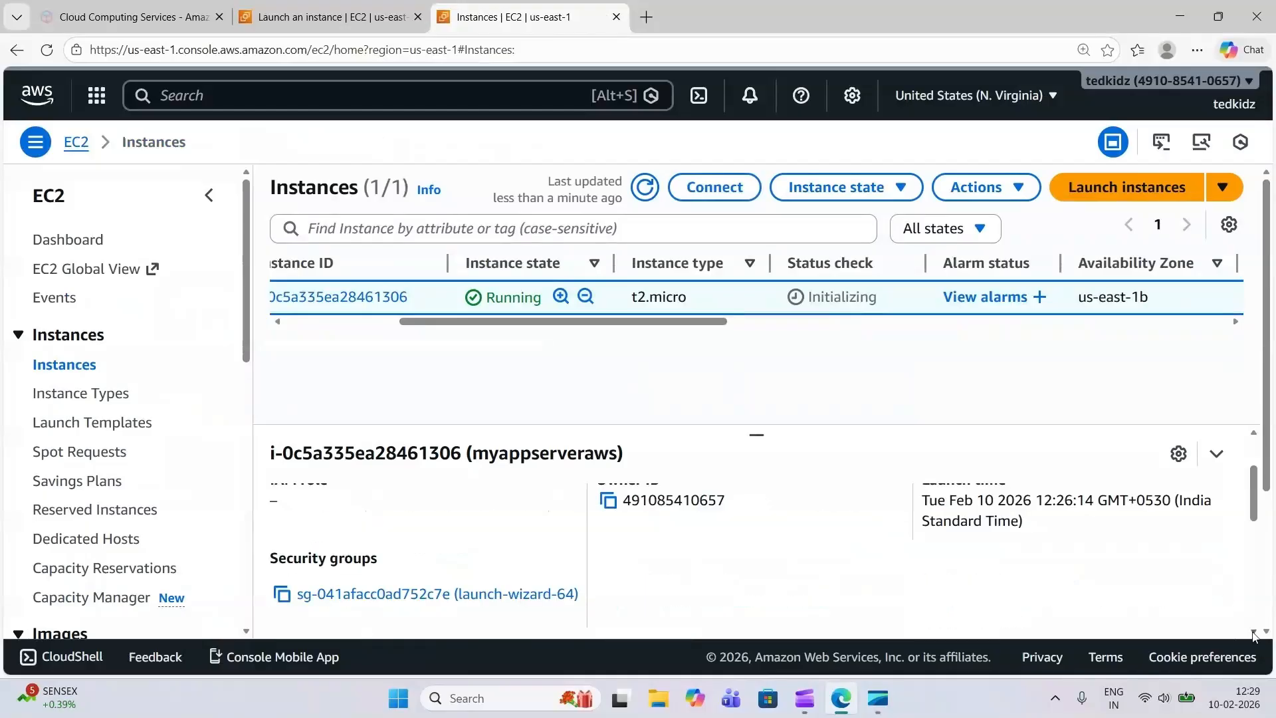
scroll(730, 591, "down", 1)
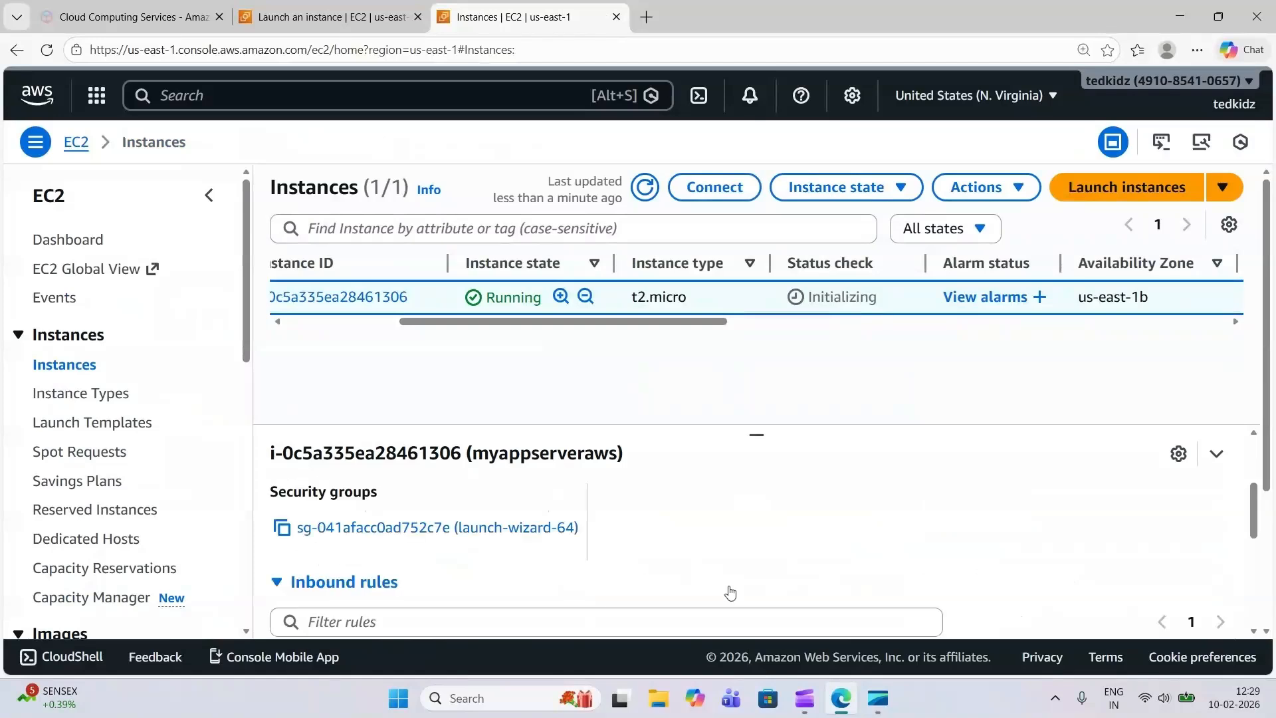
left_click(529, 528)
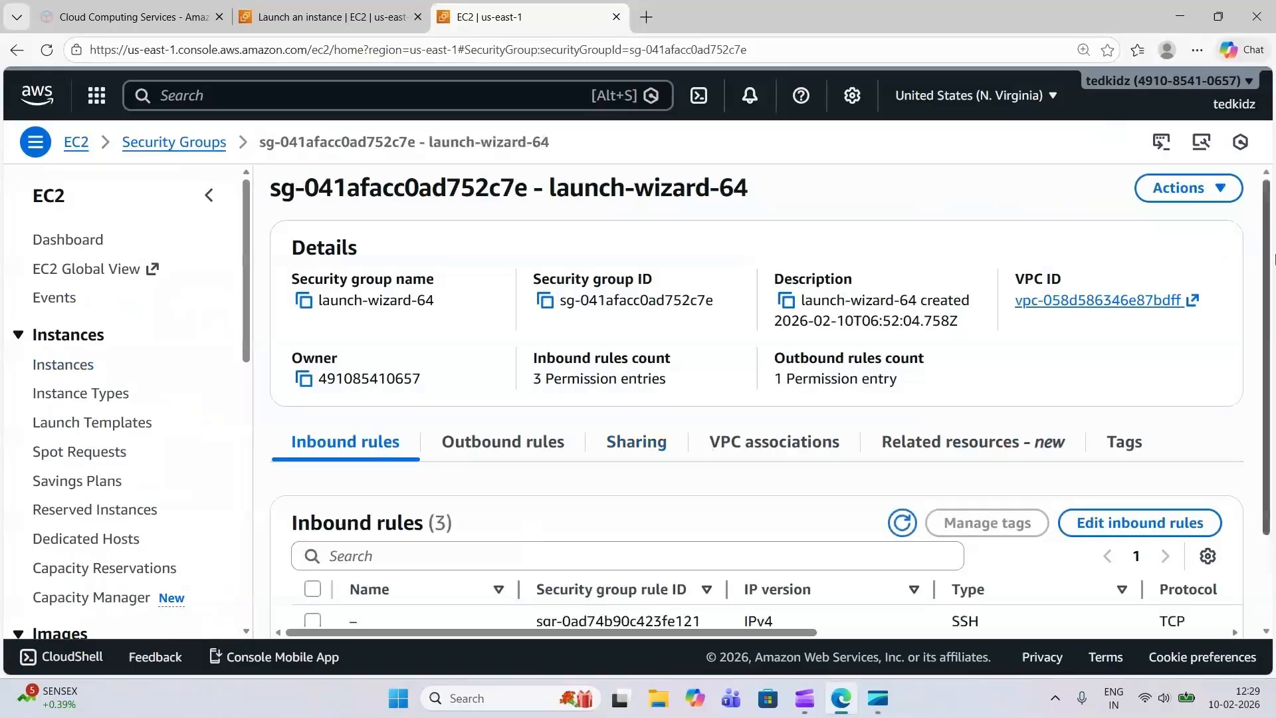
left_click_drag(1270, 293, 1270, 396)
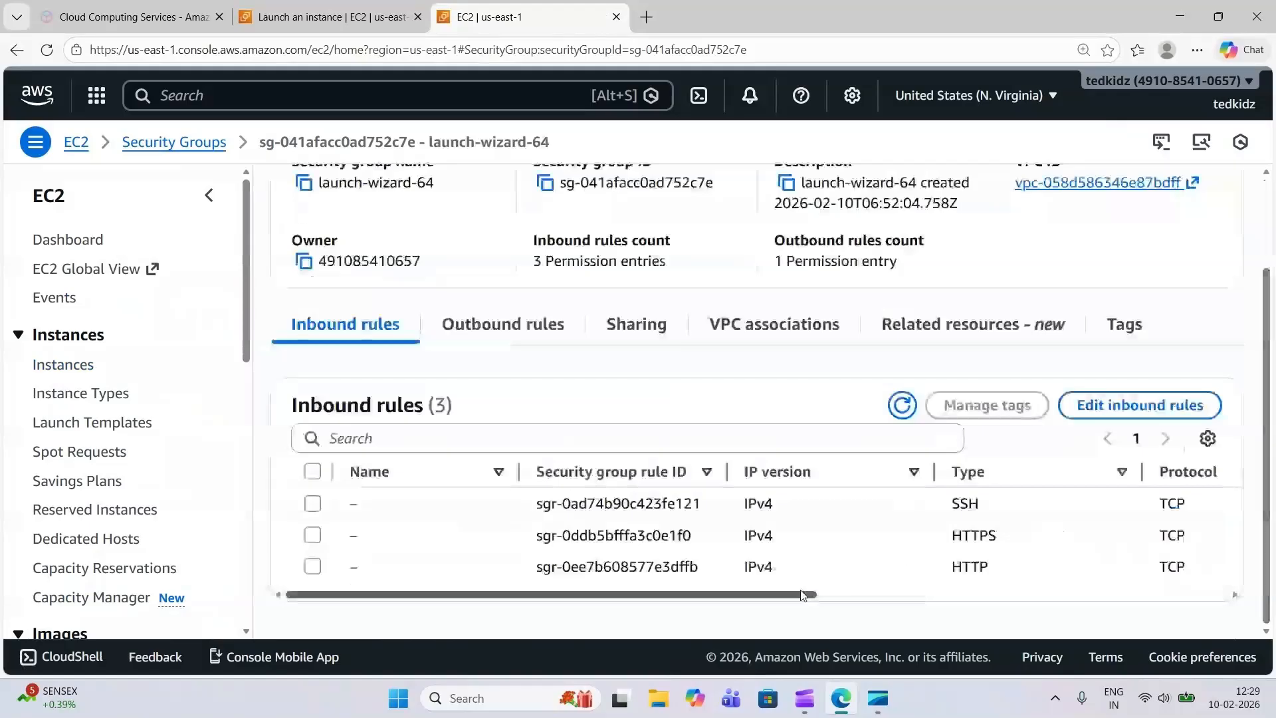
left_click_drag(800, 590, 923, 605)
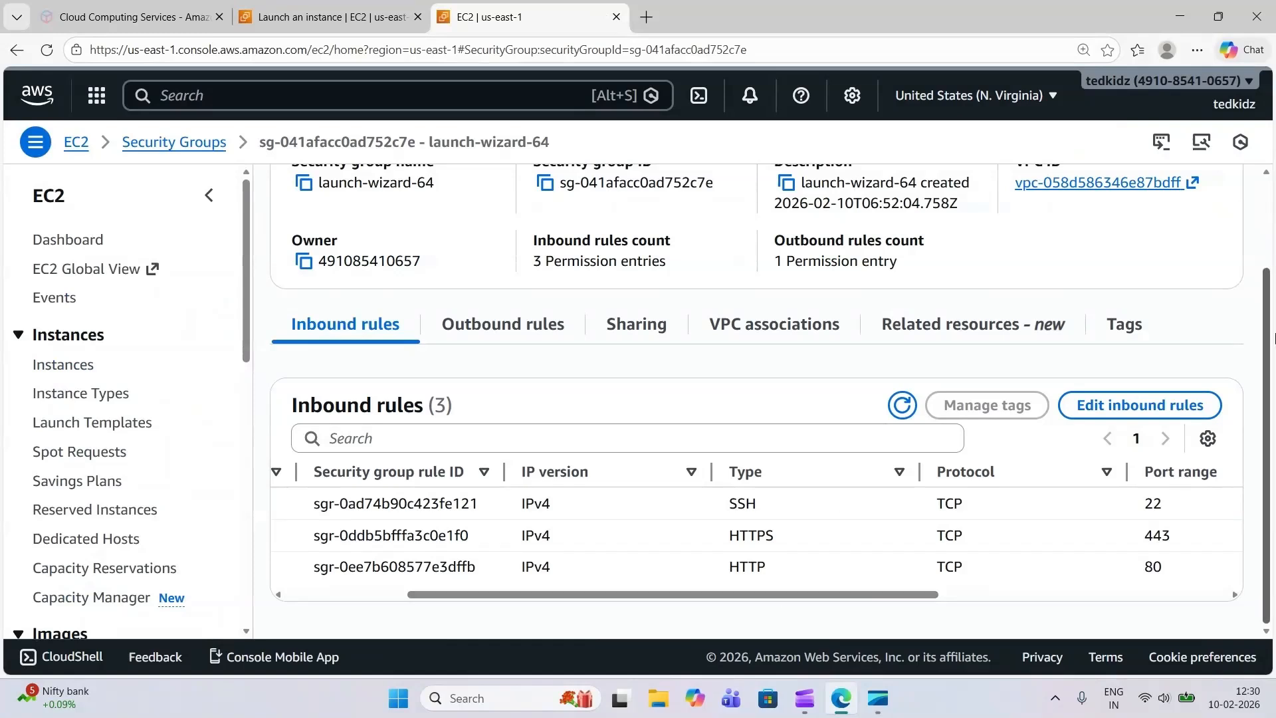
scroll(1273, 339, "up", 2)
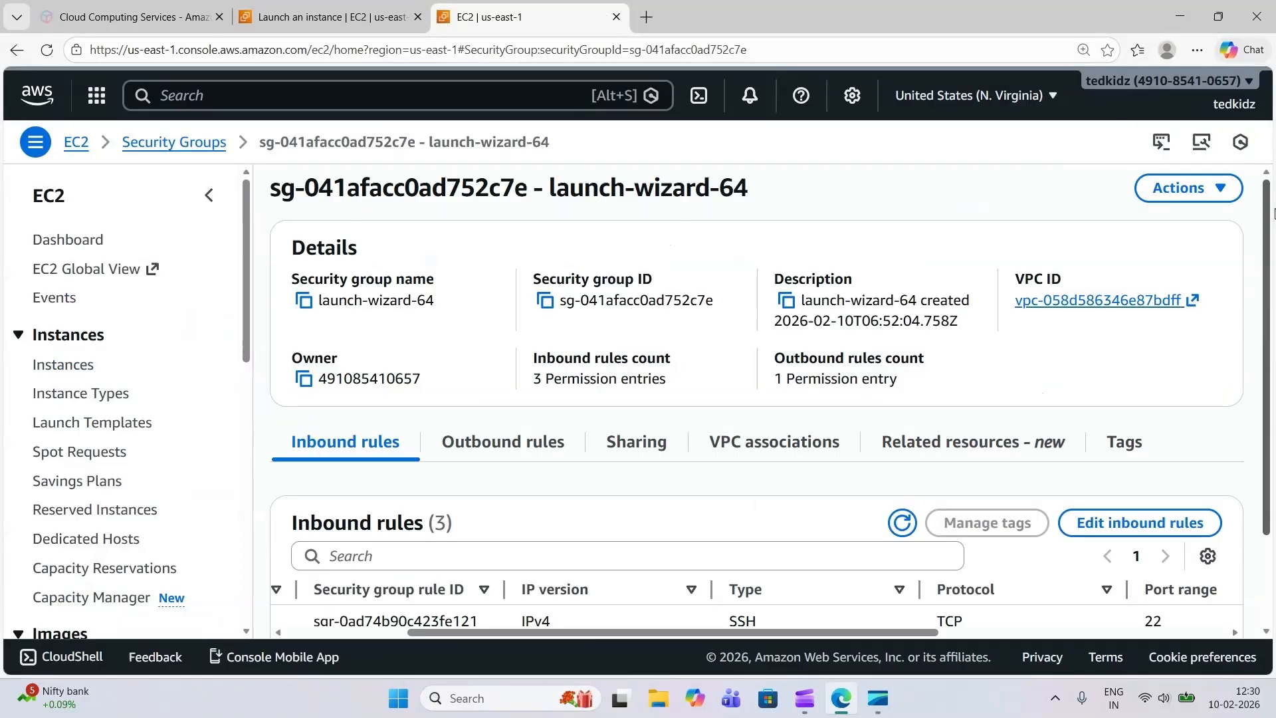
Return to the instances, refresh the status check, and connect to myappserveraws through EC2 Instance Connect using its public IP and username ec2-user
left_click(90, 362)
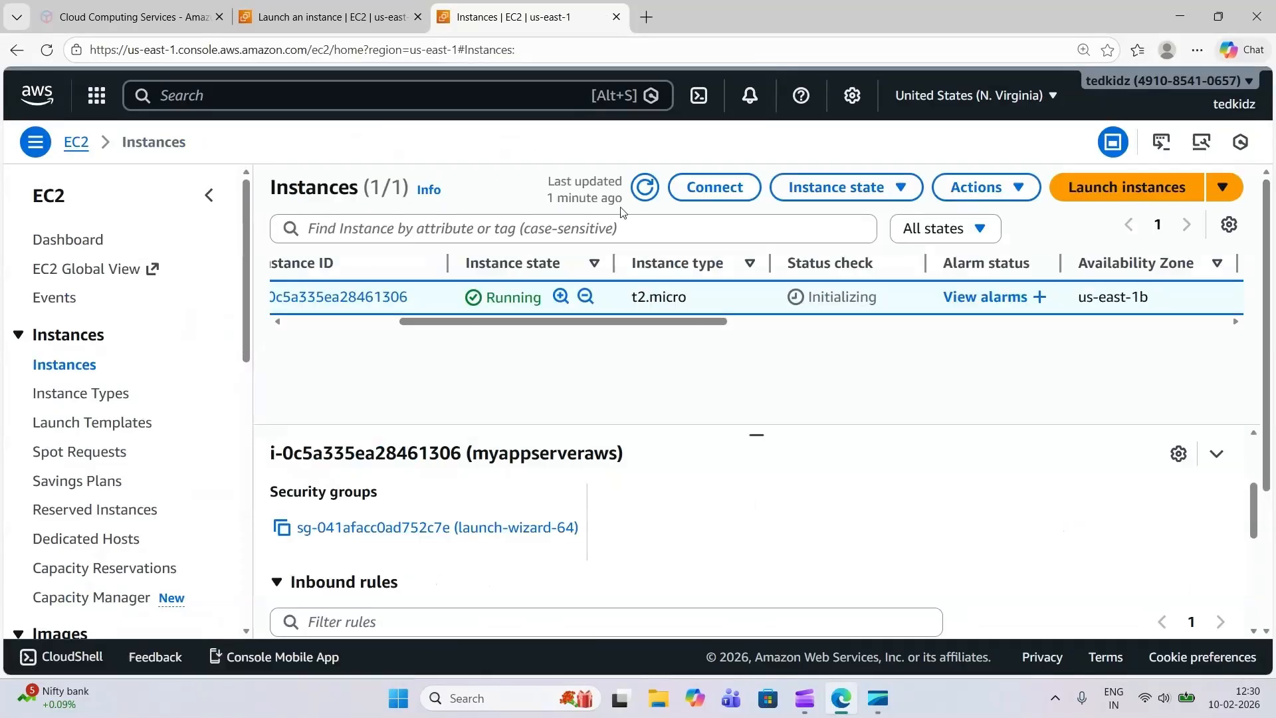
left_click(643, 188)
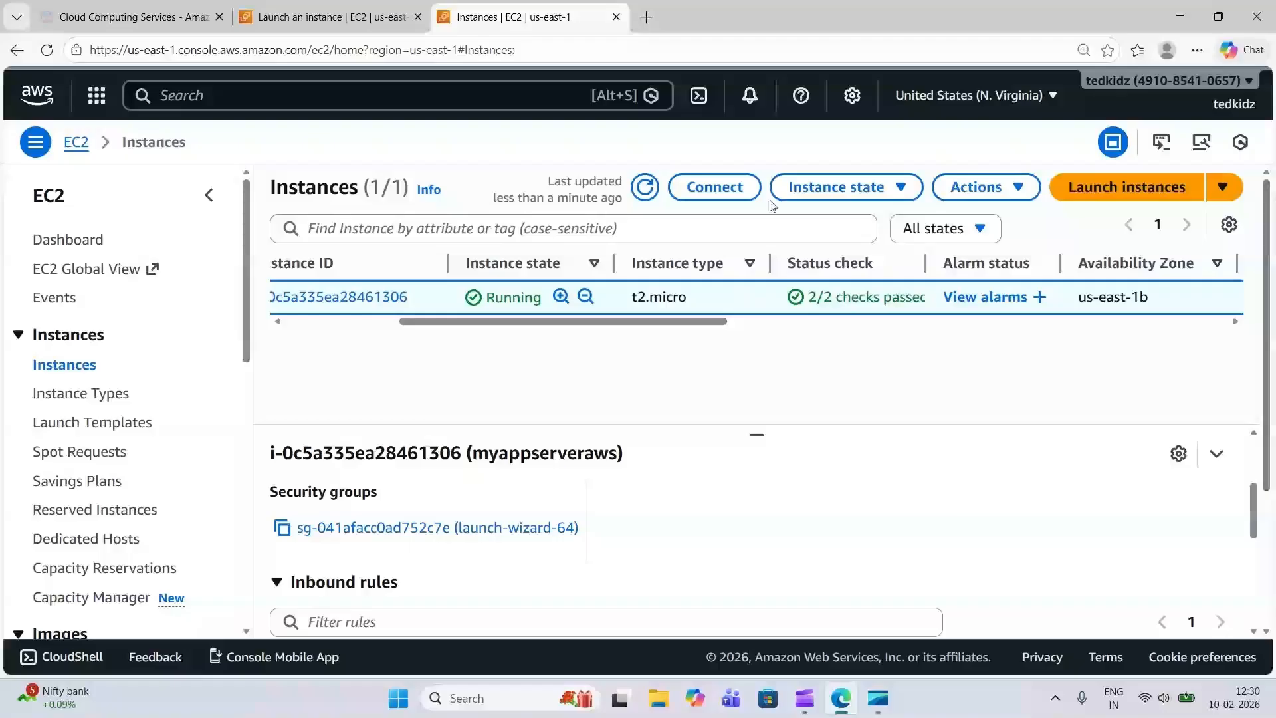
left_click(728, 202)
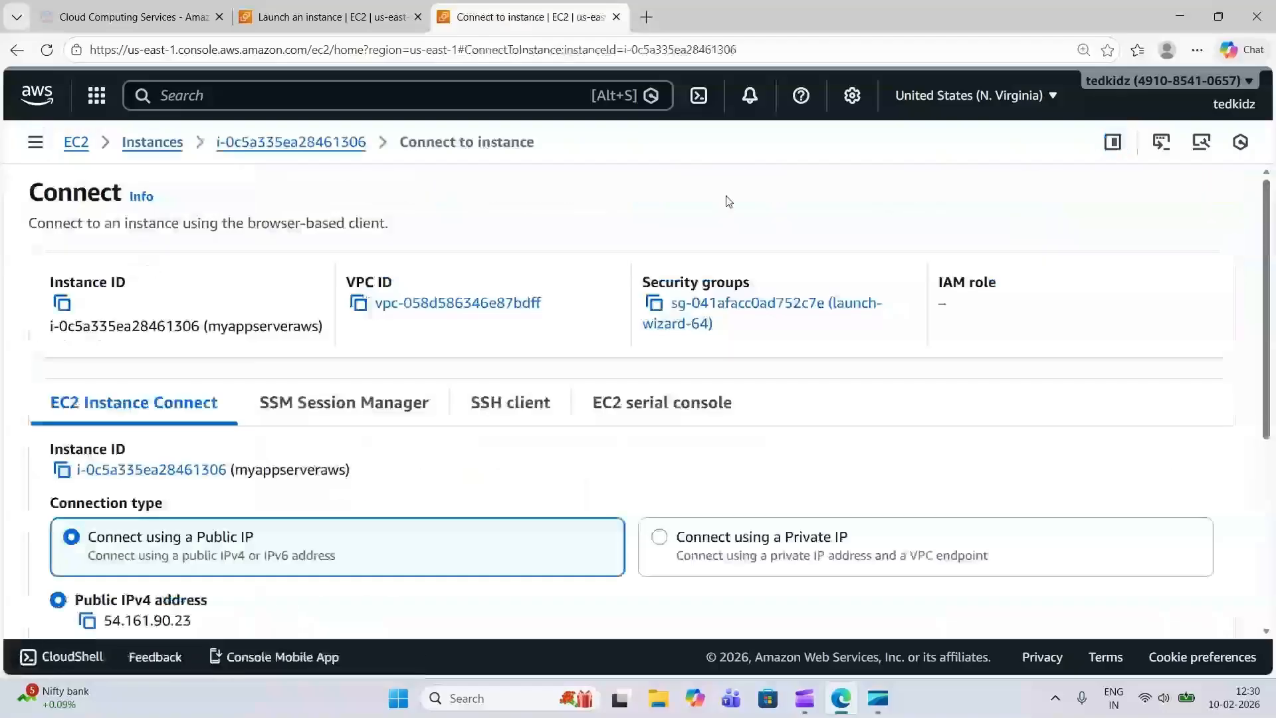
left_click_drag(1261, 346, 1192, 542)
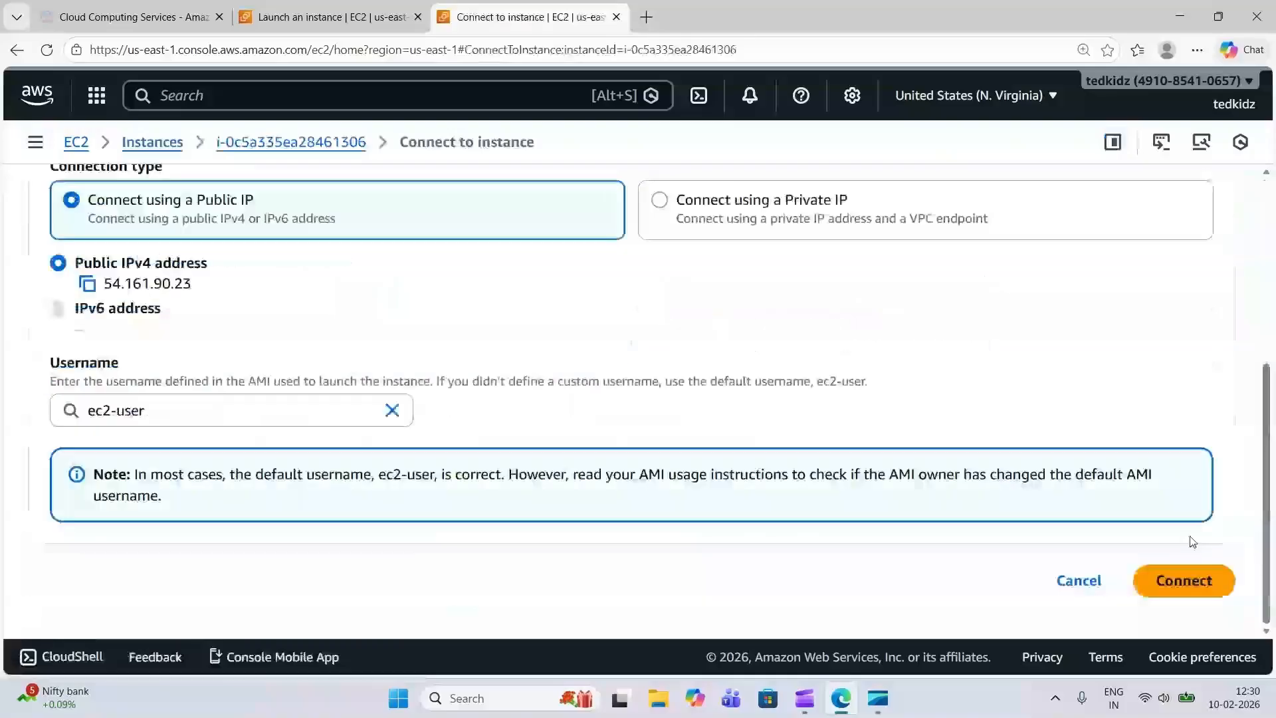
left_click(1183, 583)
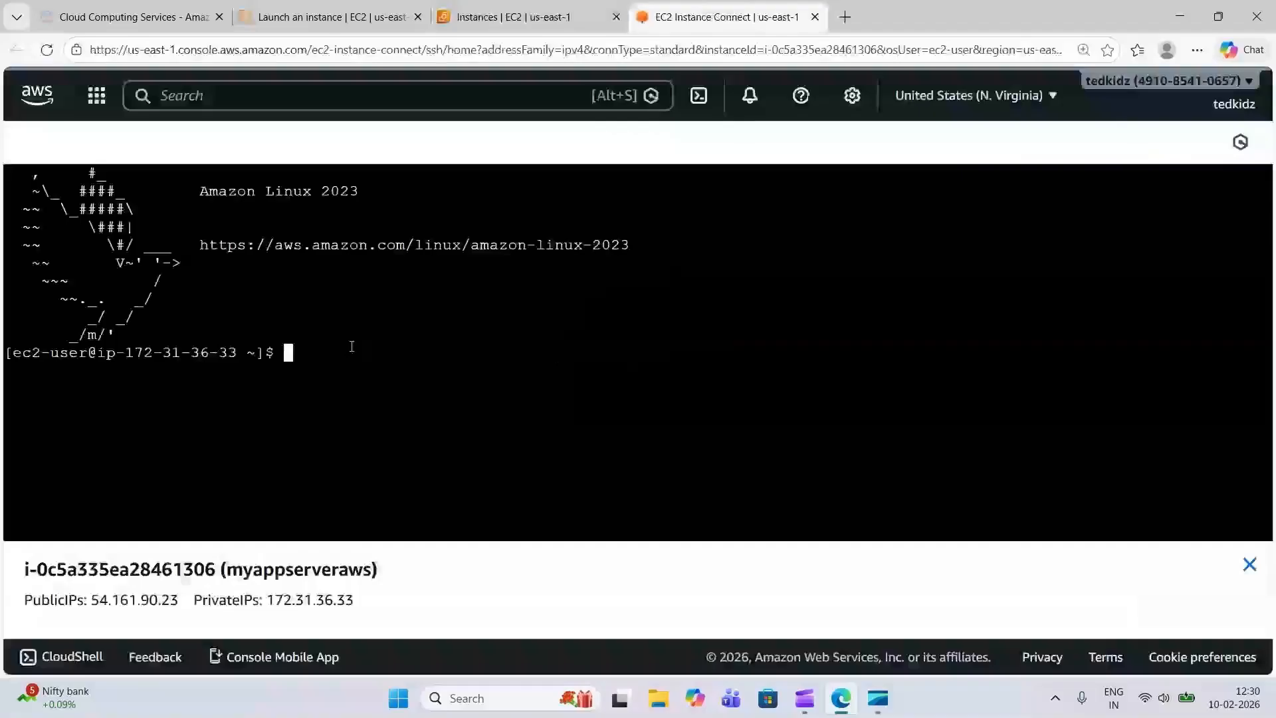
Run the date and uptime commands in the instance's terminal session
type("date")
key("Return")
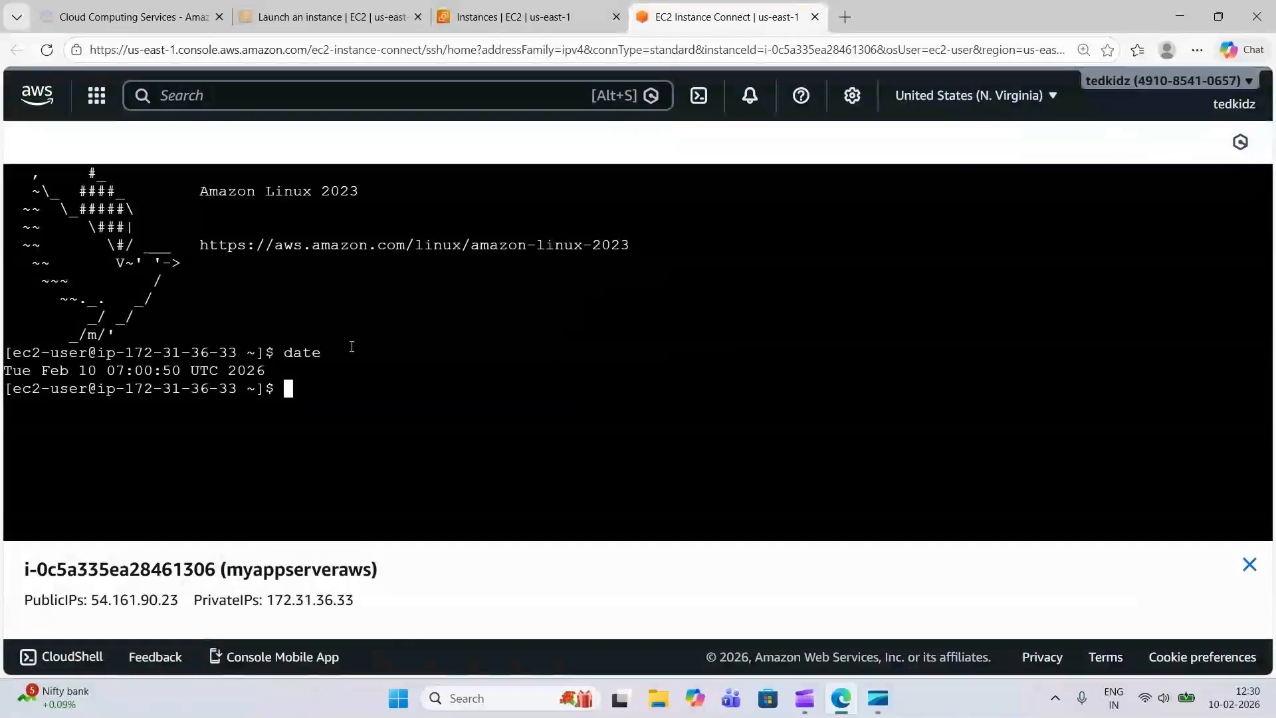
type("upt")
type("im")
type("e")
key("Return")
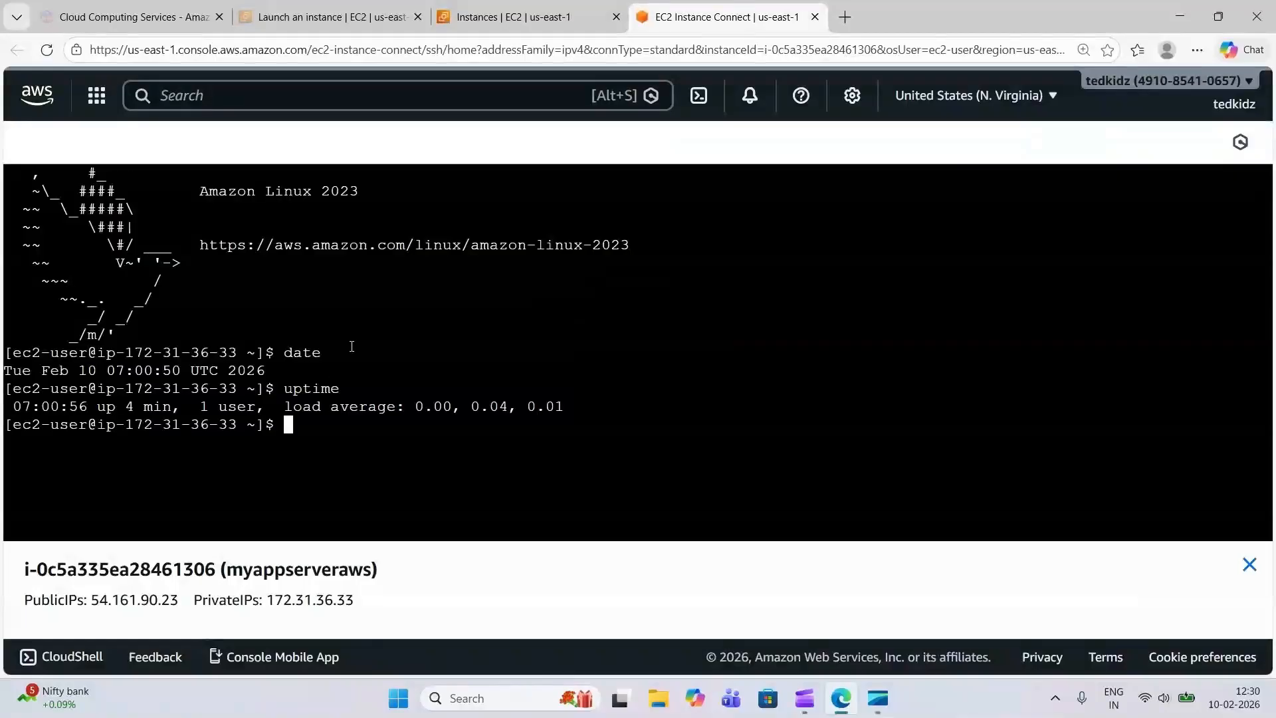